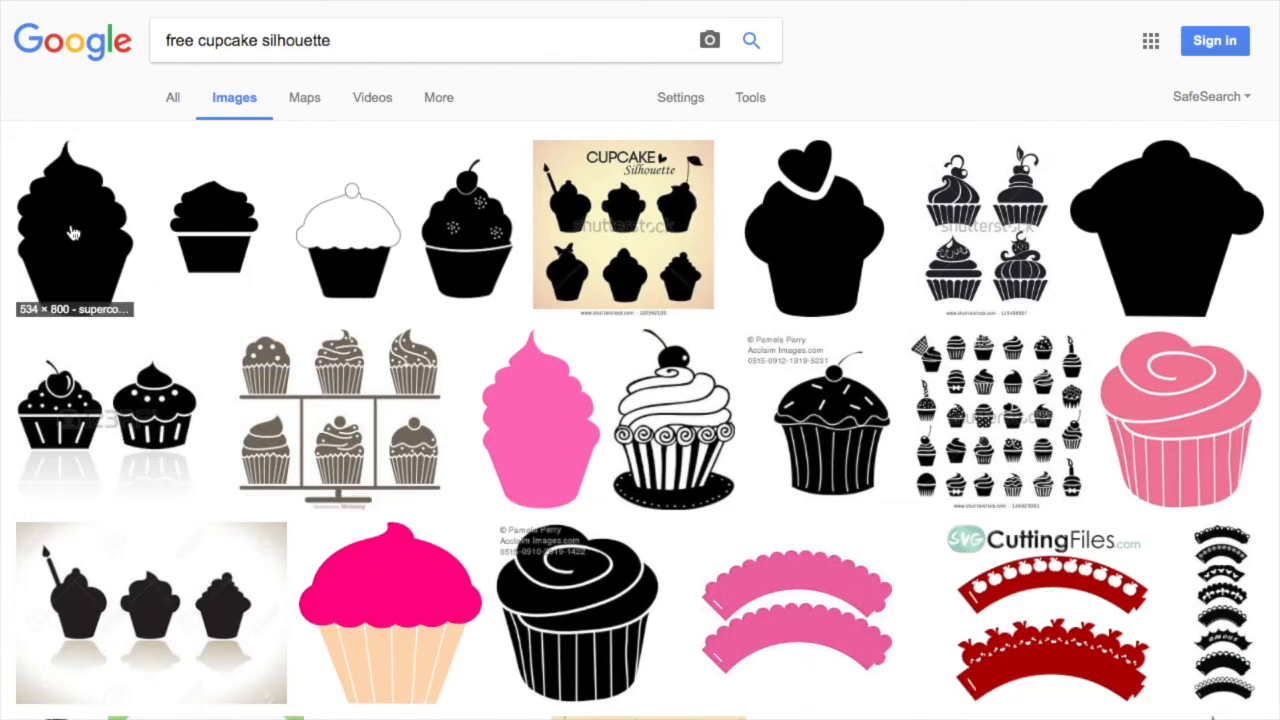
Save the first black cupcake silhouette from the image results to the desktop and rename it Cupcake.
mouse_move(14, 704)
drag(2, 717, 673, 451)
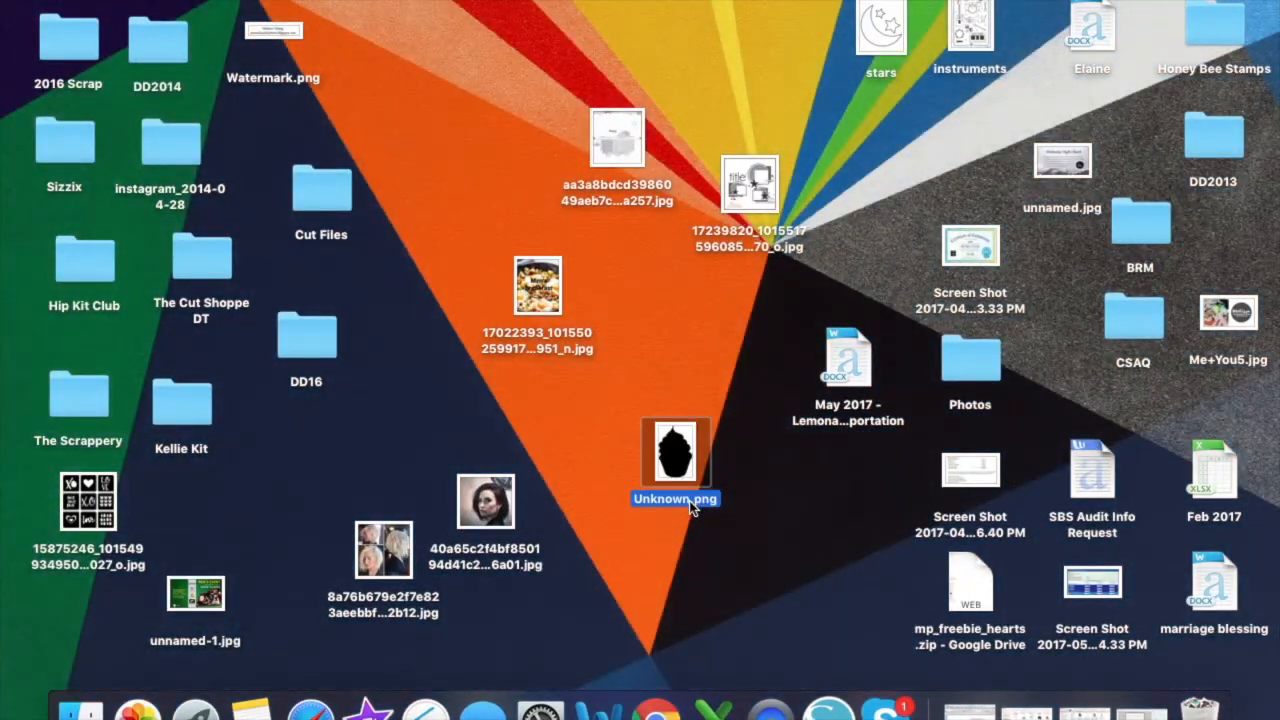
click(690, 500)
text(Ca)
text(upcak)
text(e)
click(774, 572)
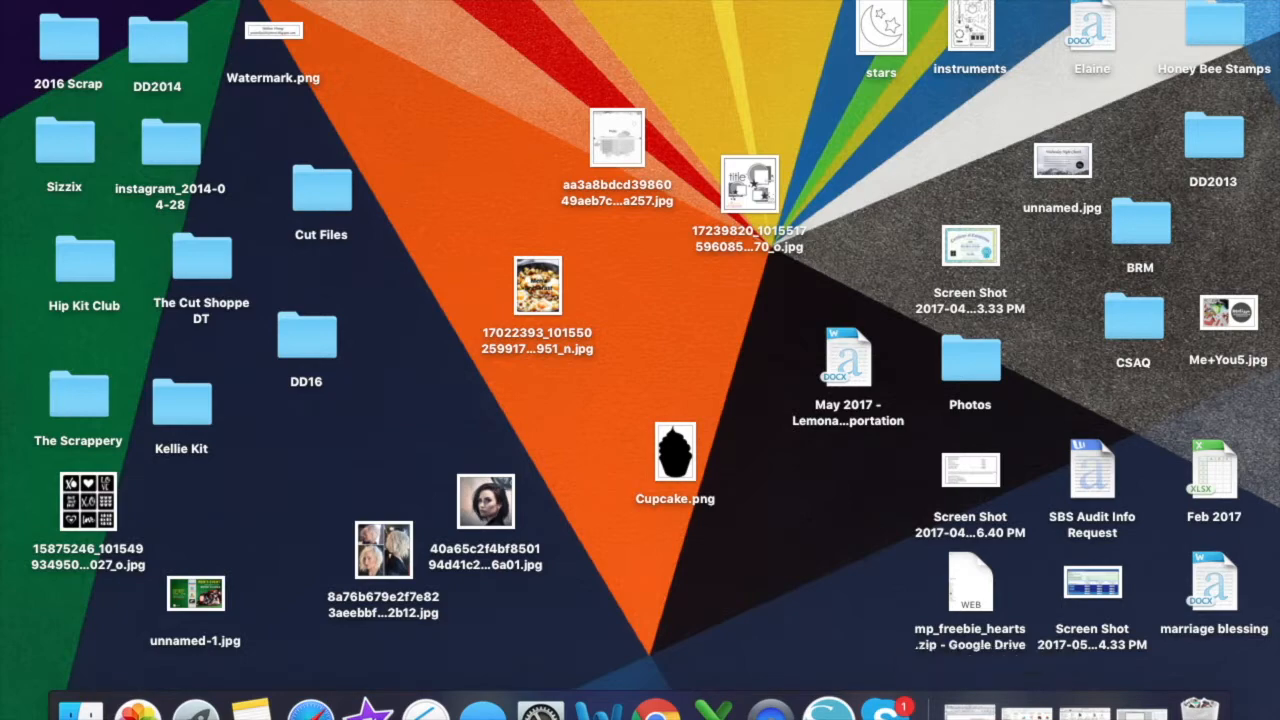
Switch to Silhouette Studio and open Cupcake.png from the desktop.
click(828, 708)
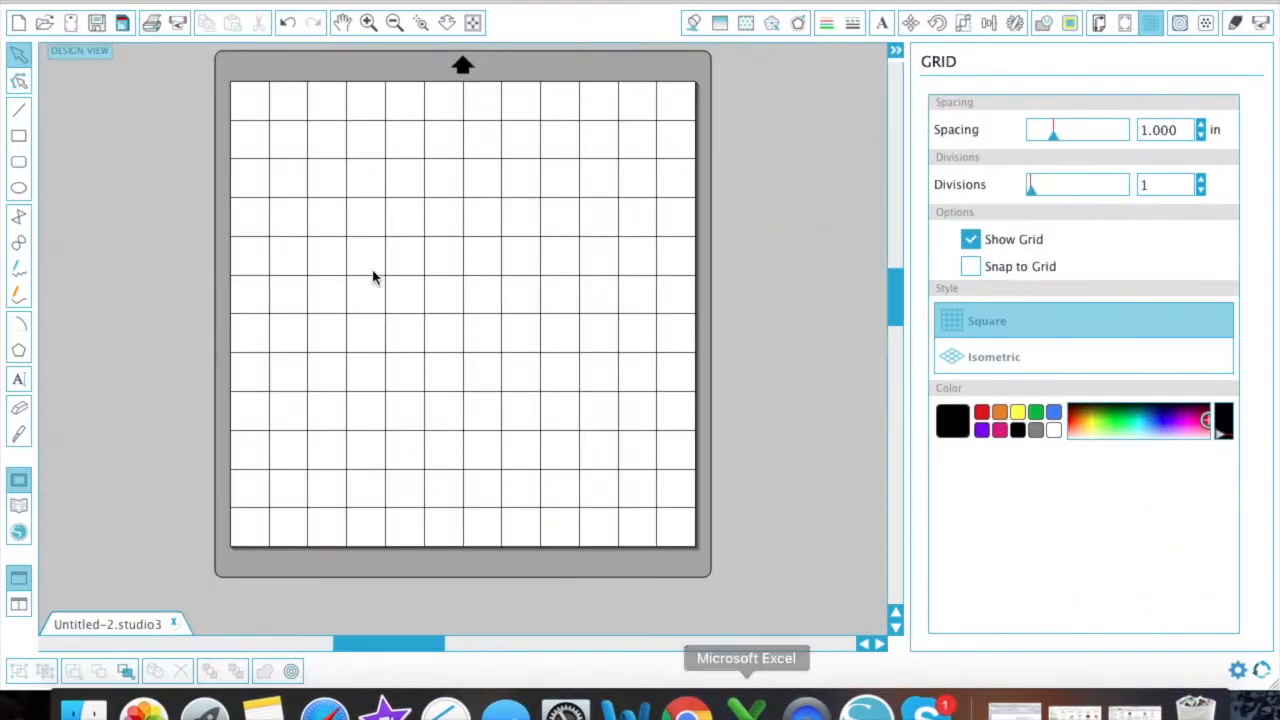
click(47, 26)
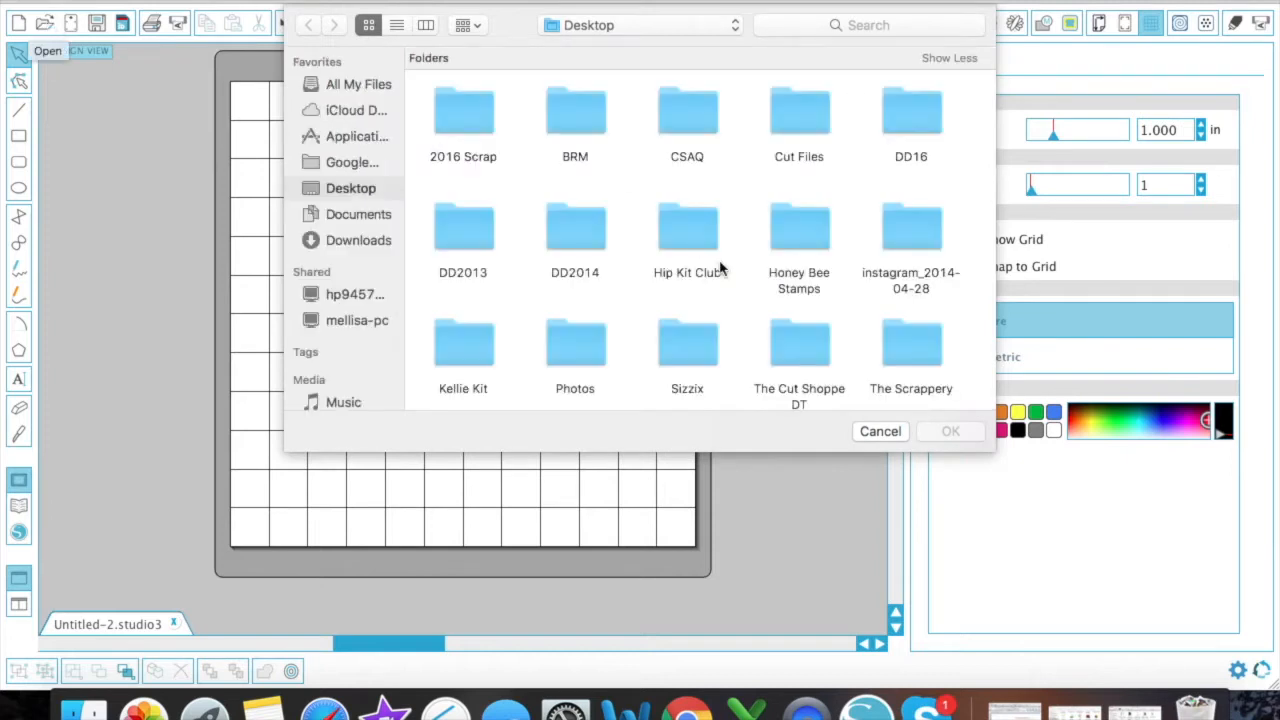
scroll(760, 380, down, 3)
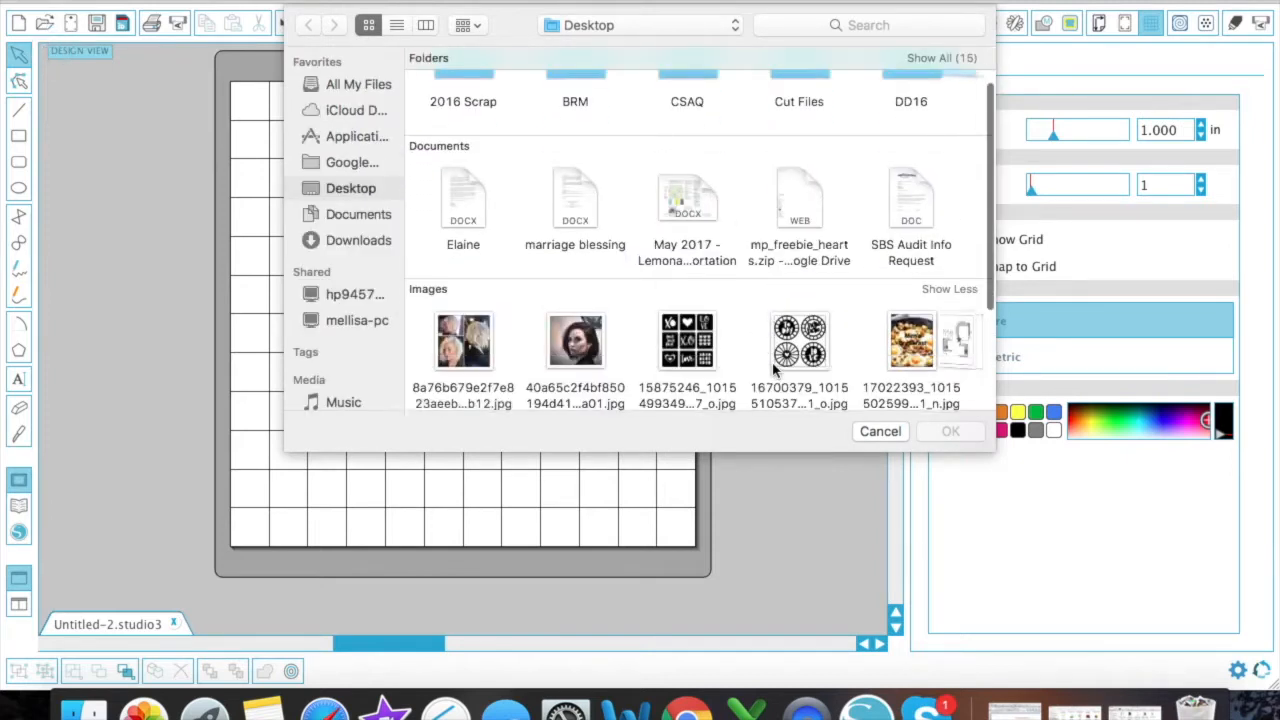
scroll(941, 375, right, 10)
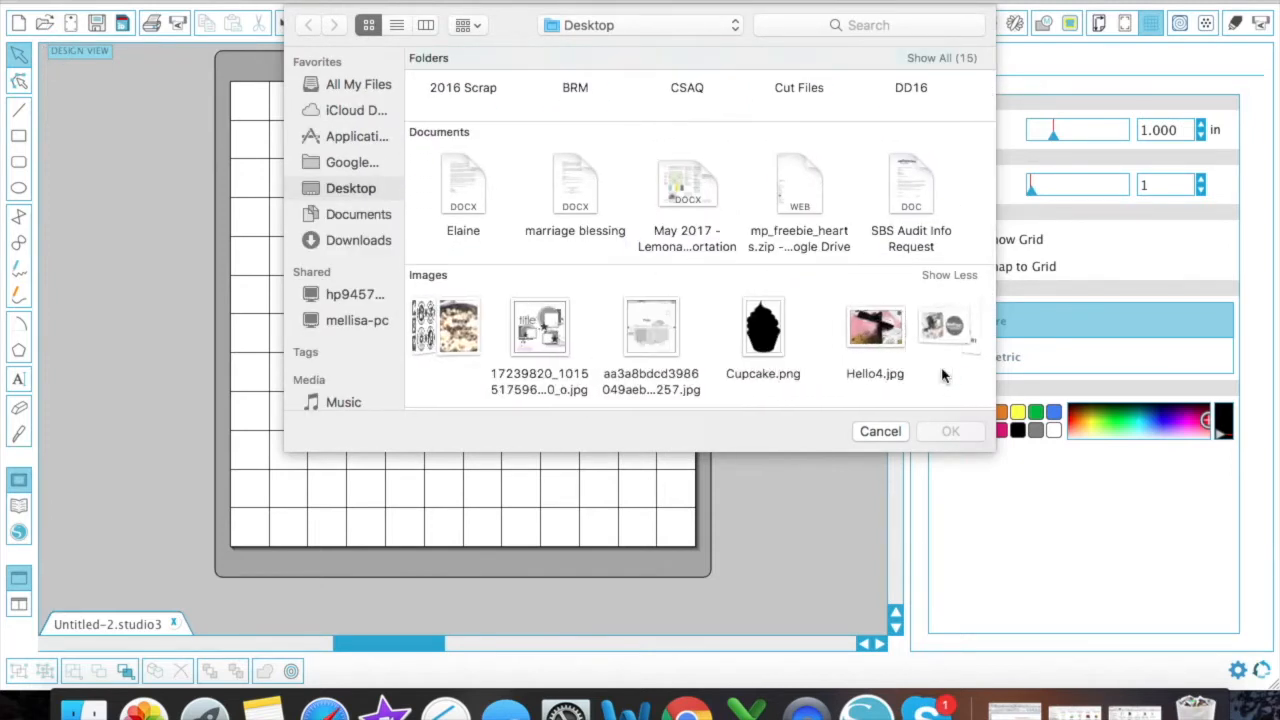
double_click(614, 330)
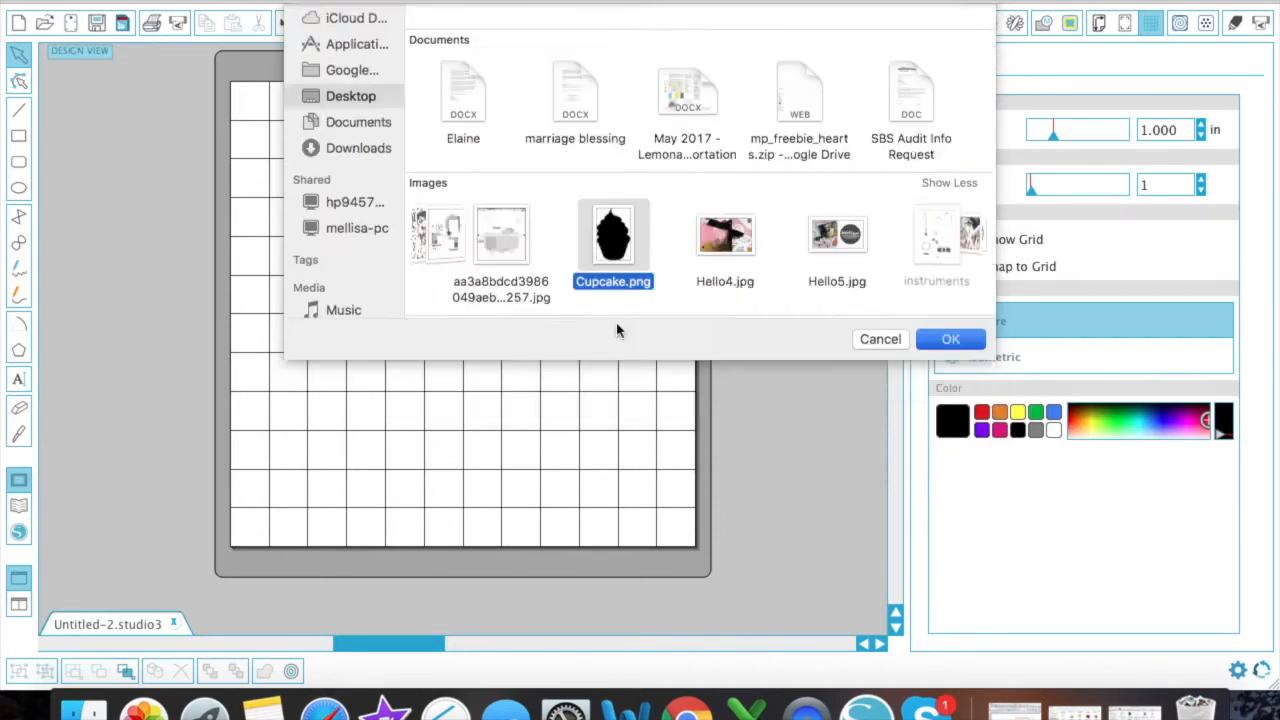
Move the cupcake image onto the upper part of the page and enlarge it to about 2.25 × 3.38 in.
drag(242, 126, 400, 228)
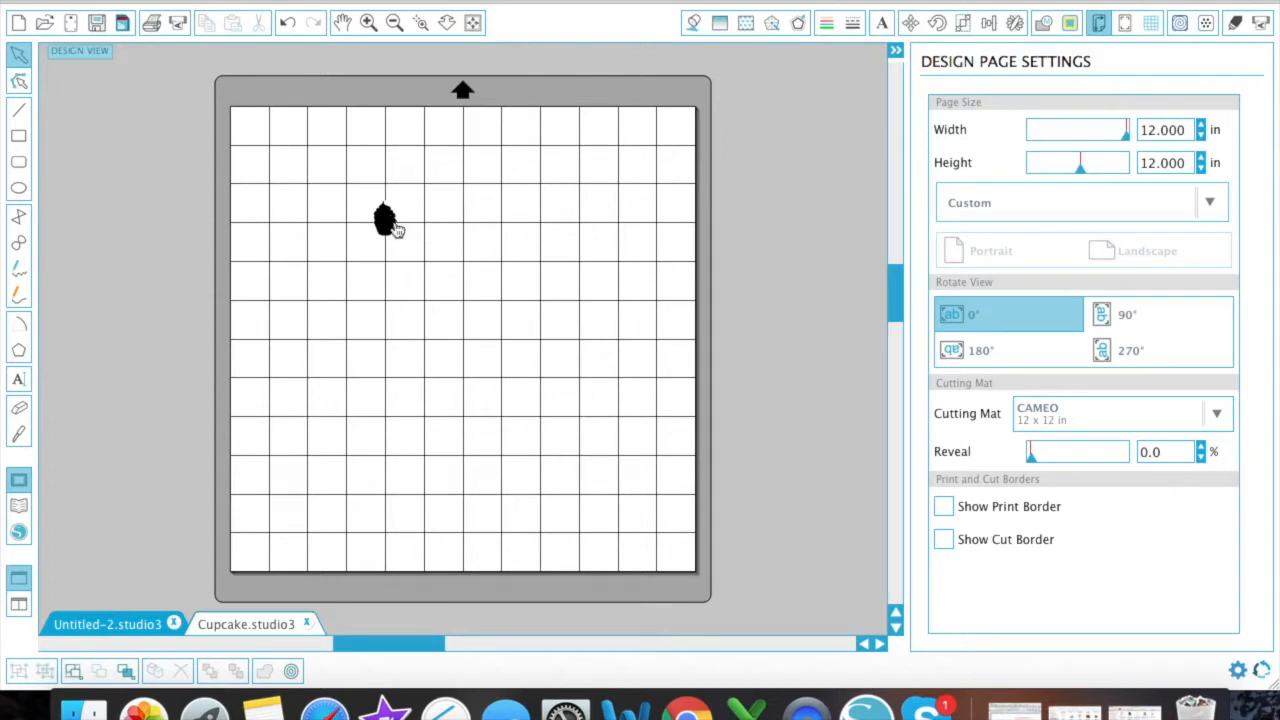
drag(403, 243, 509, 311)
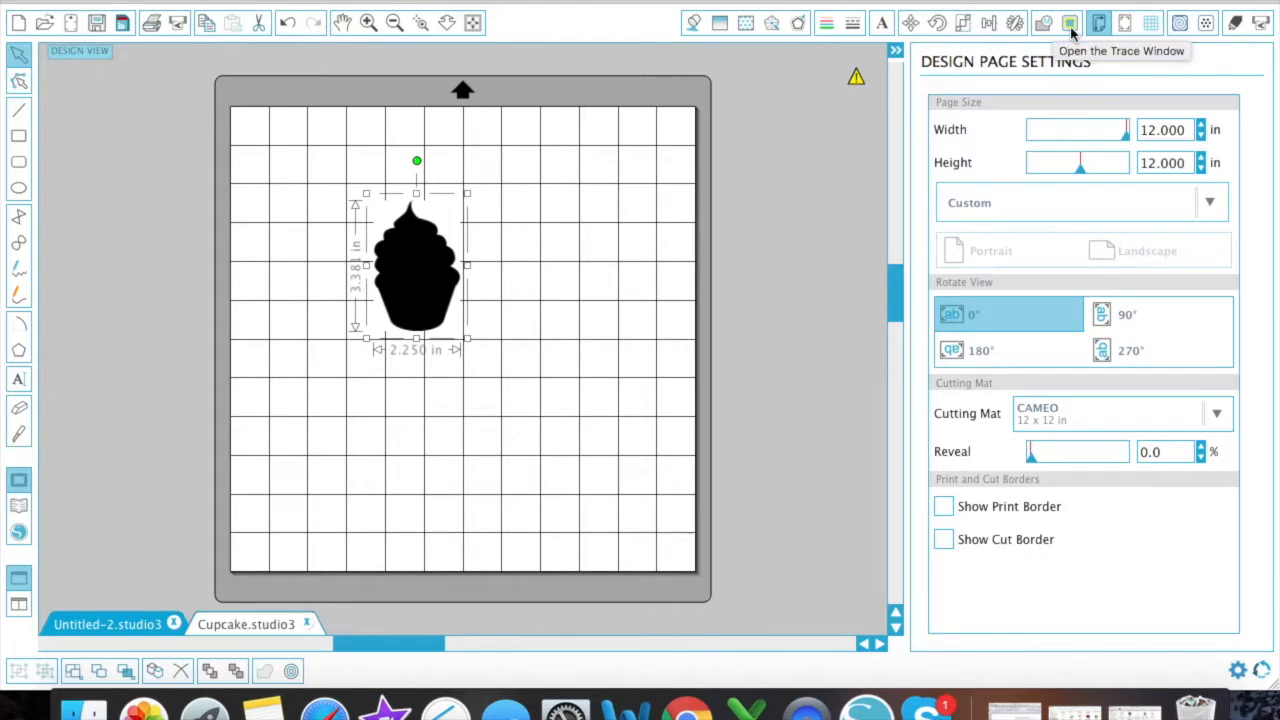
mouse_move(858, 80)
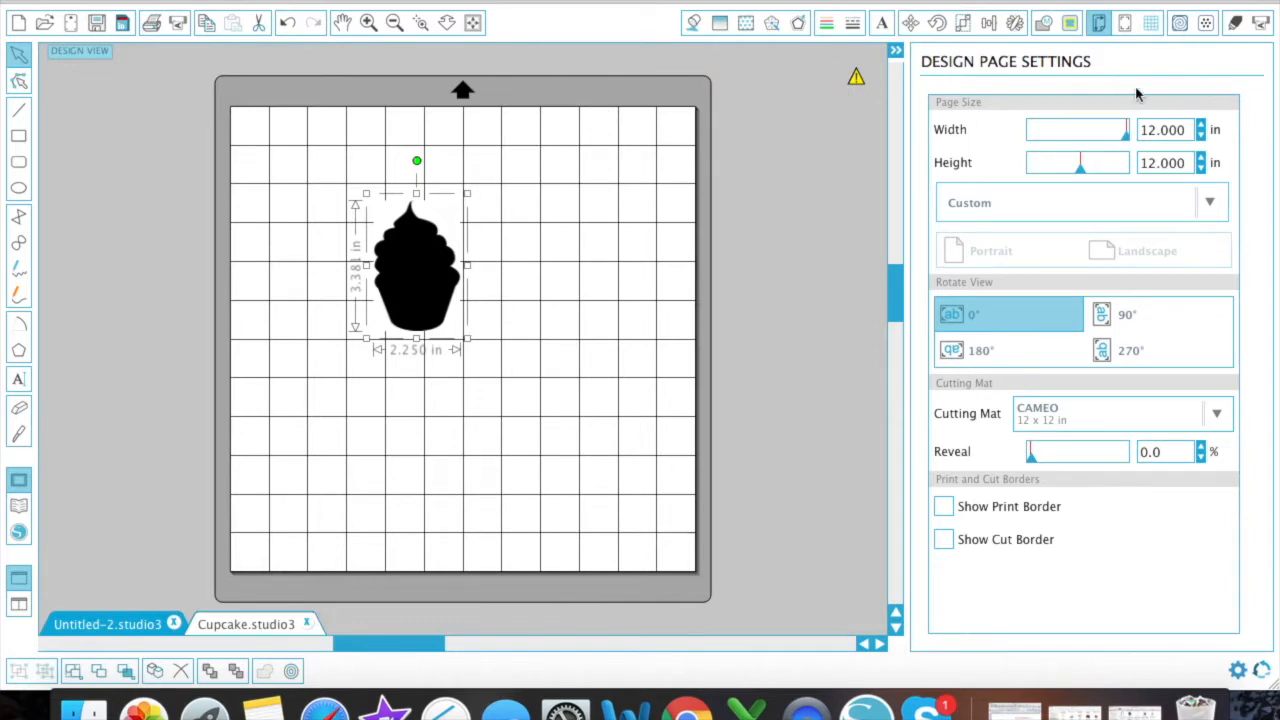
Trace the whole cupcake image with the high pass filter turned off, using the regular Trace method.
click(1069, 23)
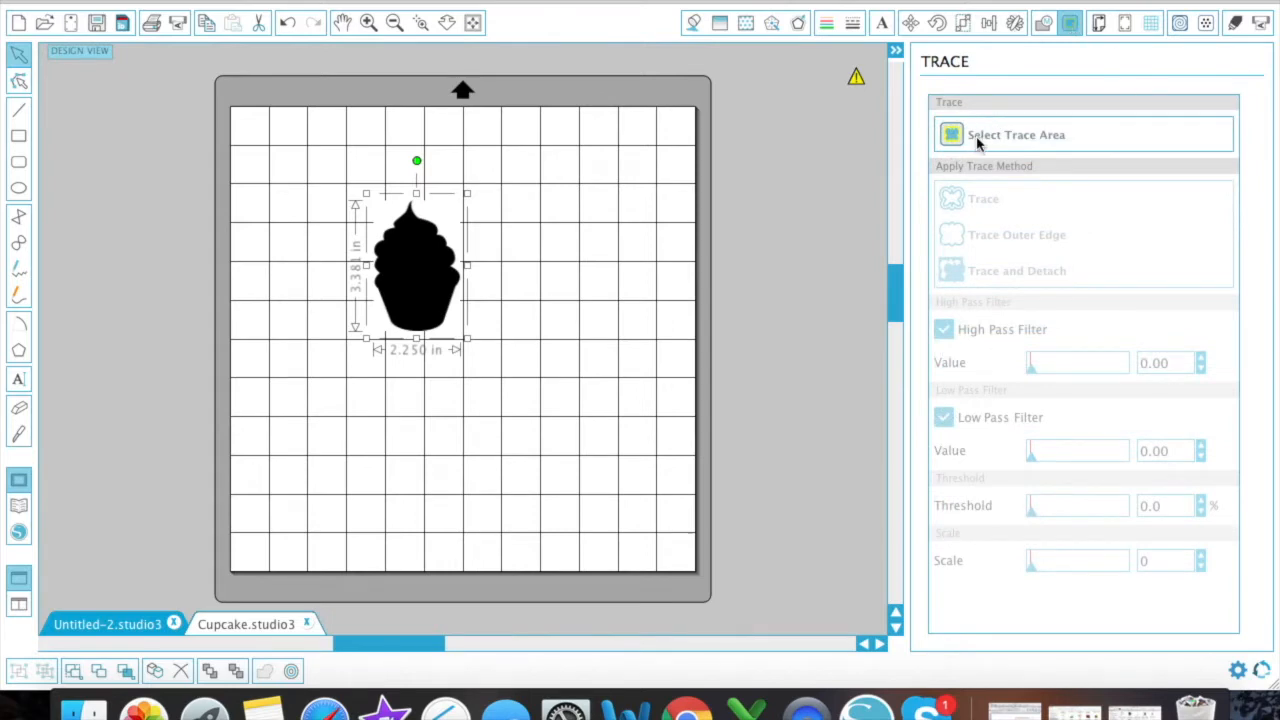
click(978, 142)
mouse_move(362, 191)
mouse_down()
mouse_move(379, 219)
mouse_move(440, 238)
mouse_move(482, 325)
mouse_move(487, 372)
mouse_up()
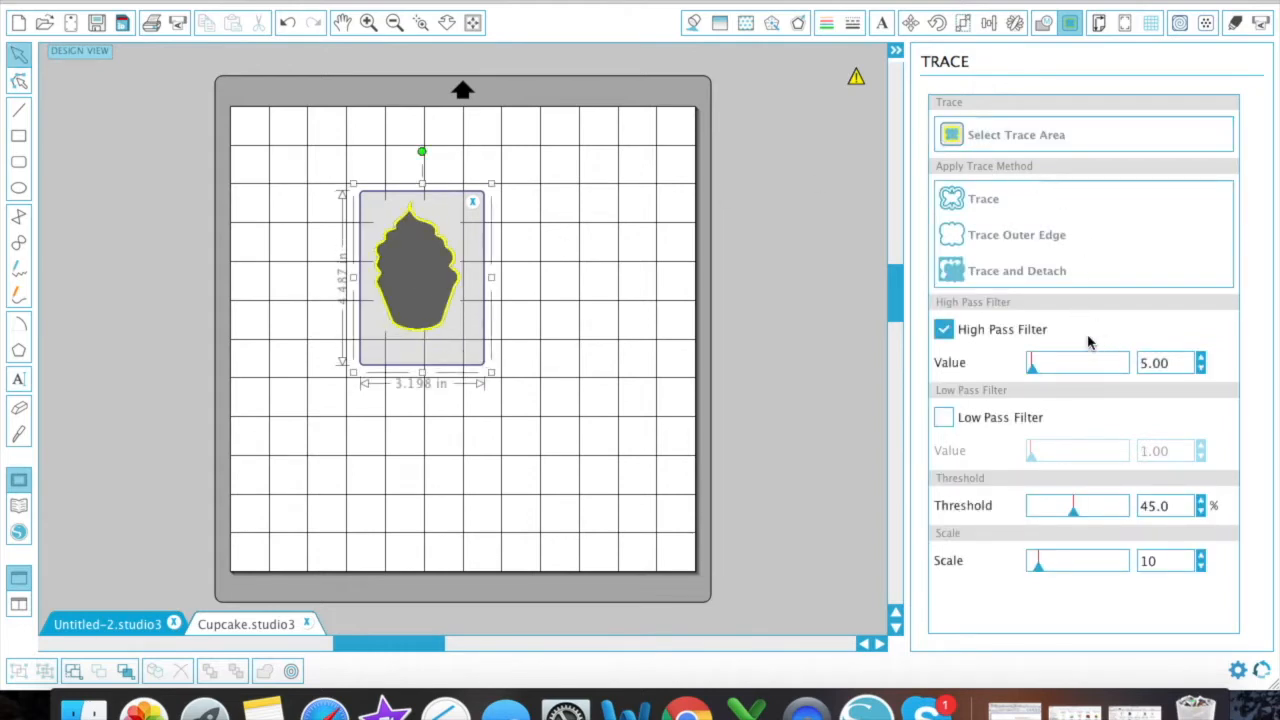
click(944, 334)
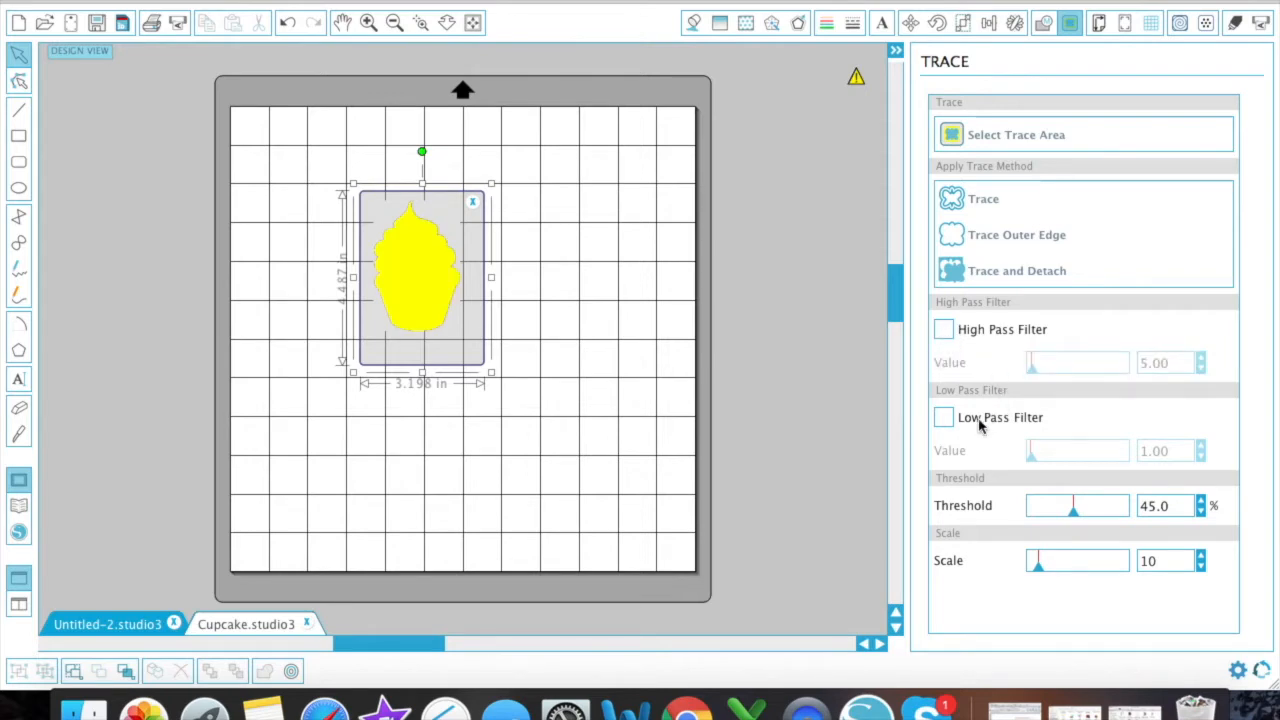
click(975, 206)
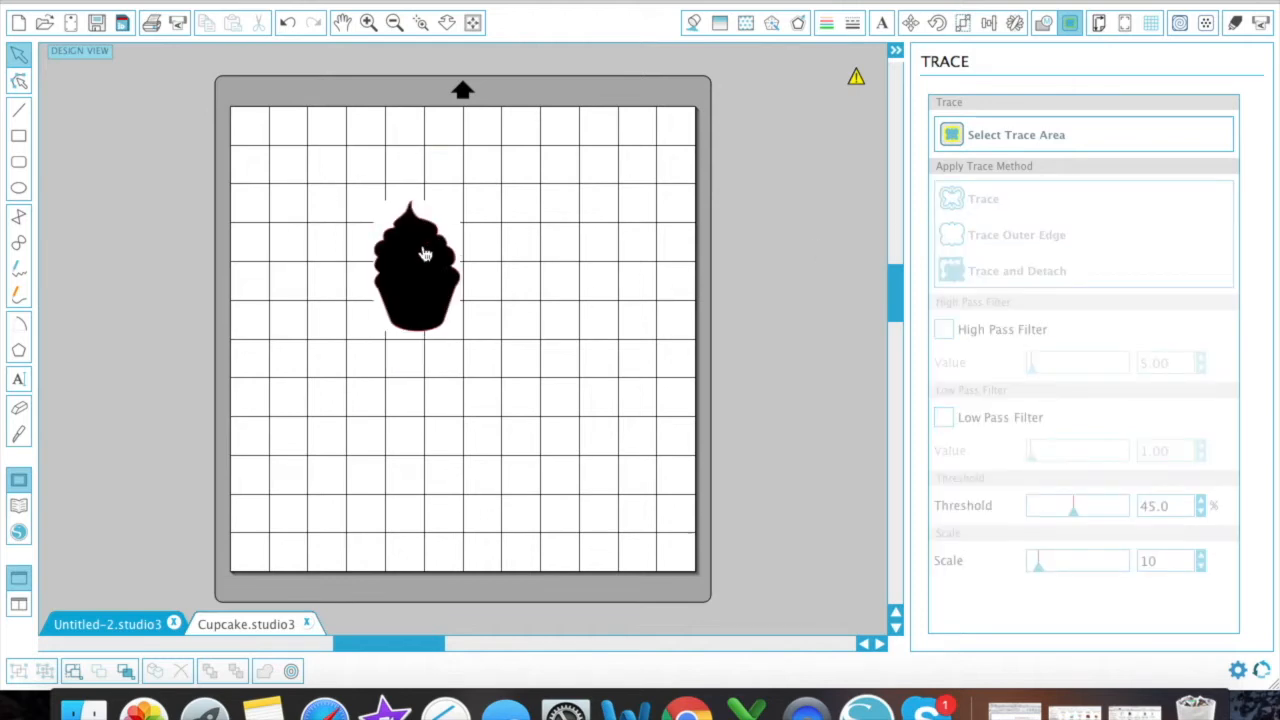
Pull the original cupcake picture away from its traced outline and delete the picture.
drag(423, 251, 800, 263)
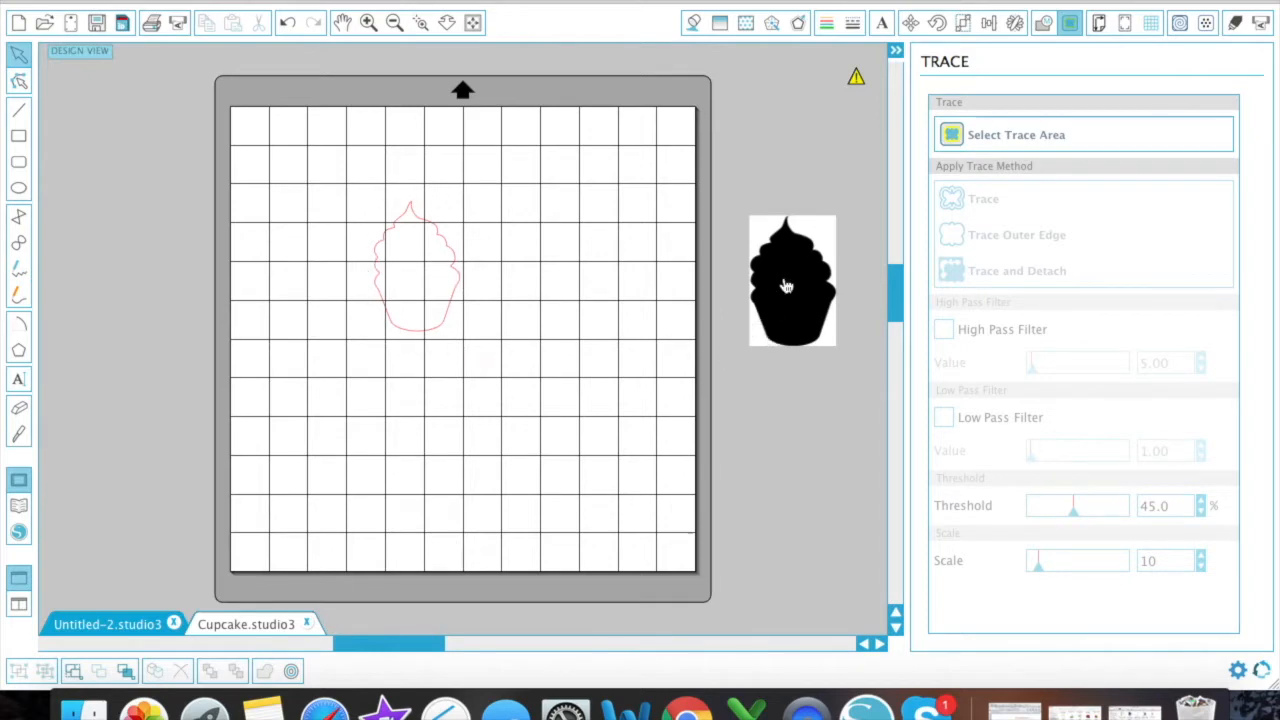
click(786, 287)
key(Delete)
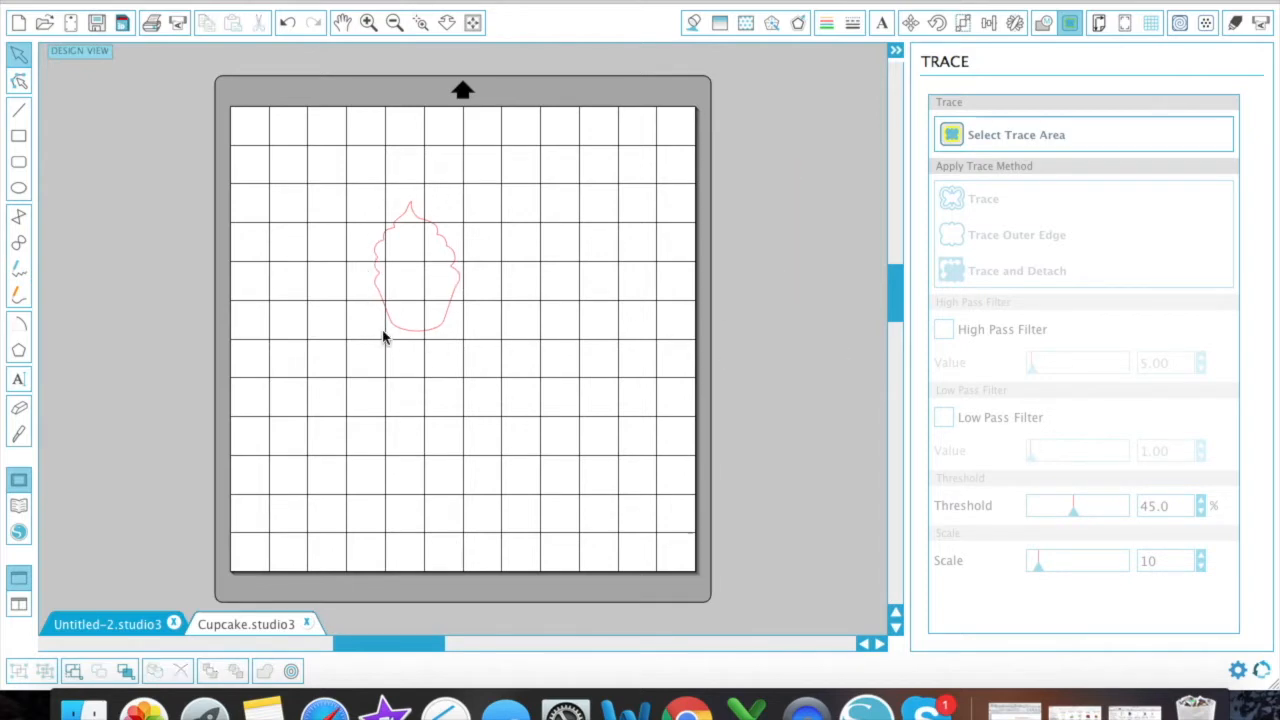
Enlarge the traced cupcake outline proportionally to about 4.05 × 6.16 in.
click(457, 282)
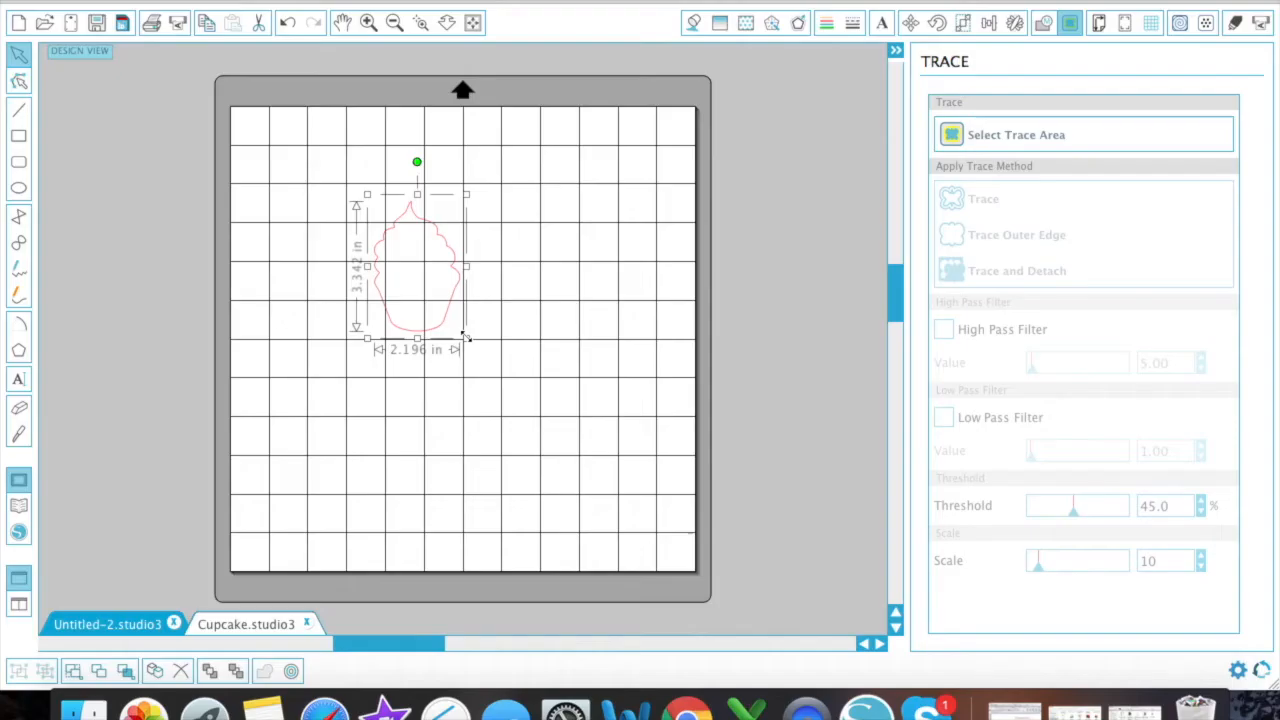
drag(466, 334, 574, 429)
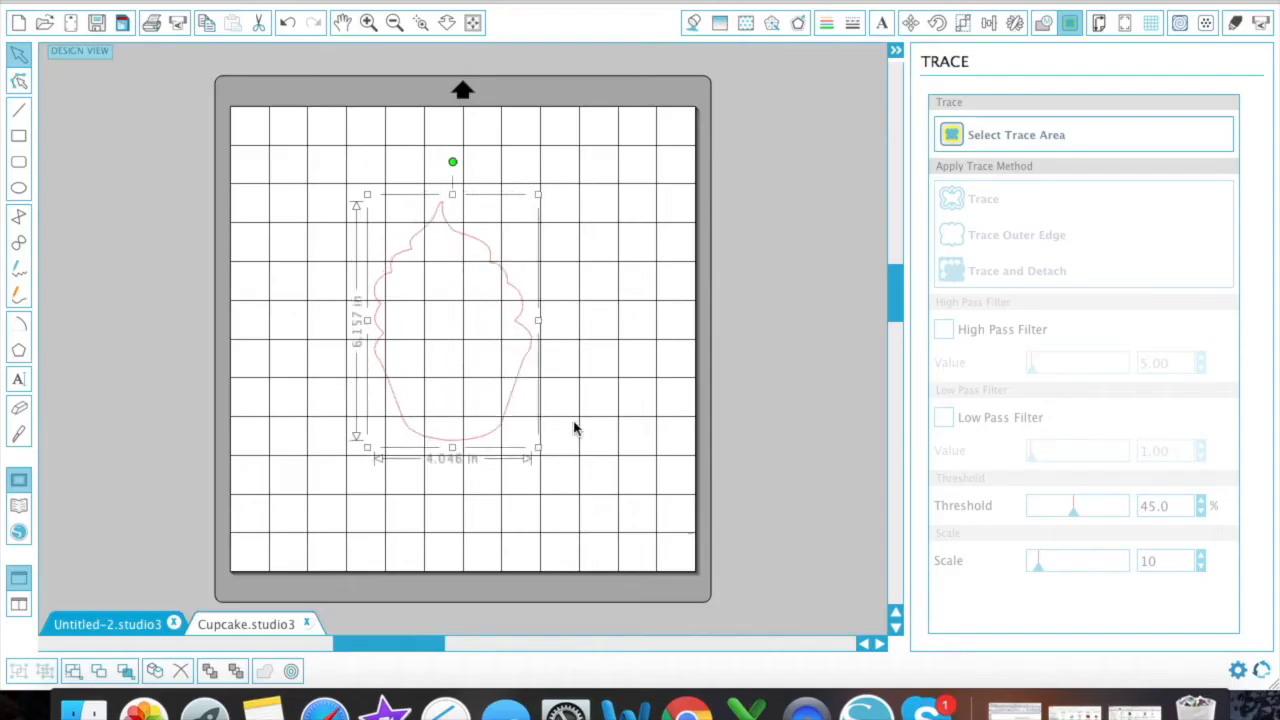
click(463, 338)
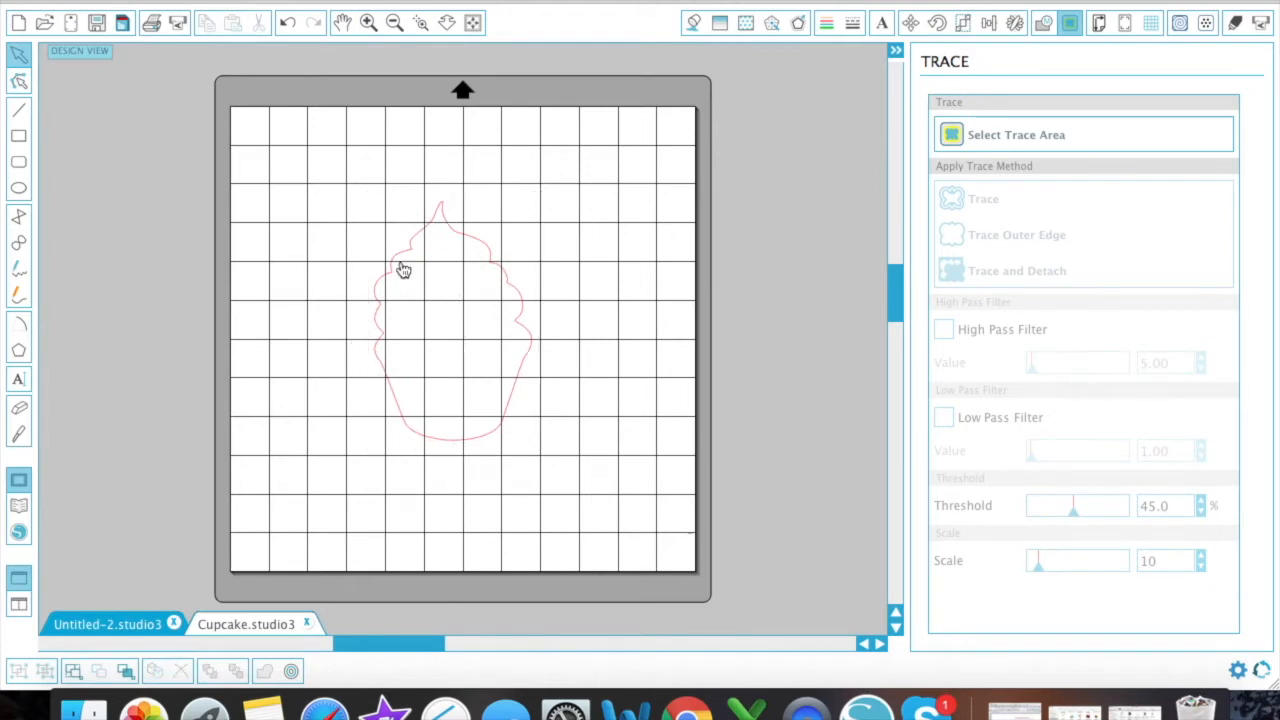
Move the cupcake outline to the upper-left corner of the cutting mat and deselect it.
click(400, 256)
click(470, 323)
click(400, 256)
click(460, 251)
click(426, 234)
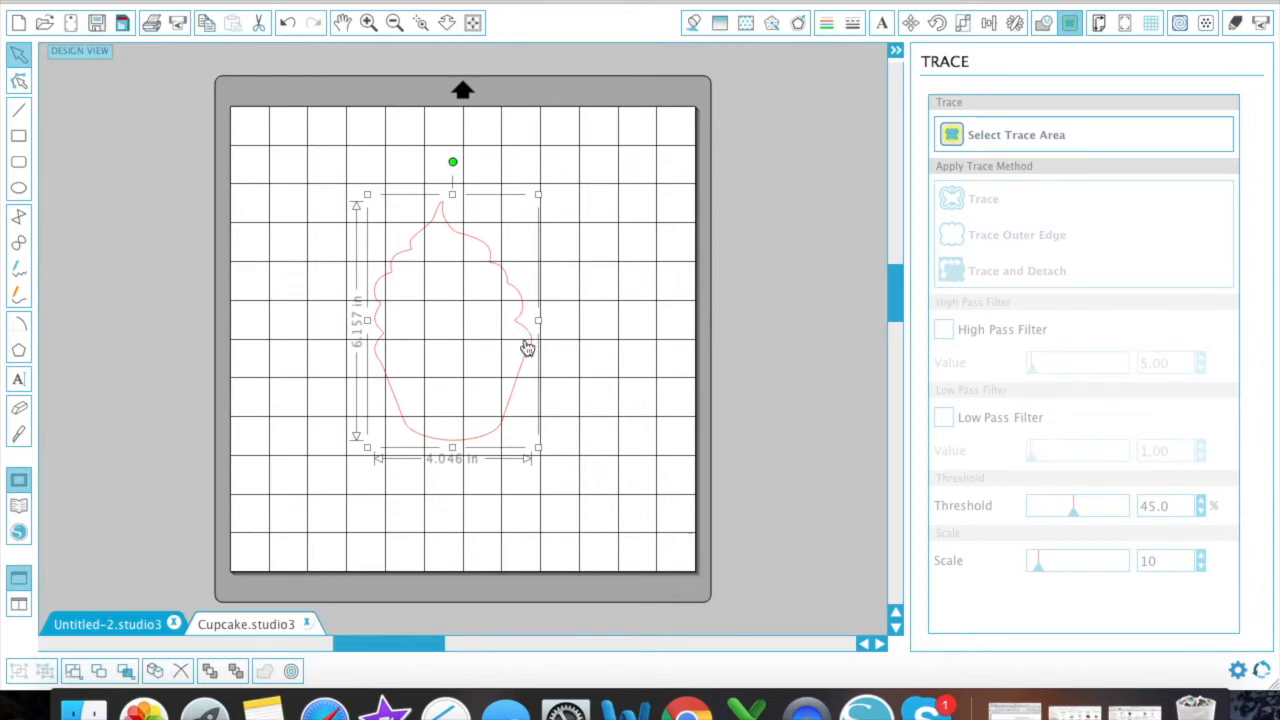
drag(524, 356, 398, 279)
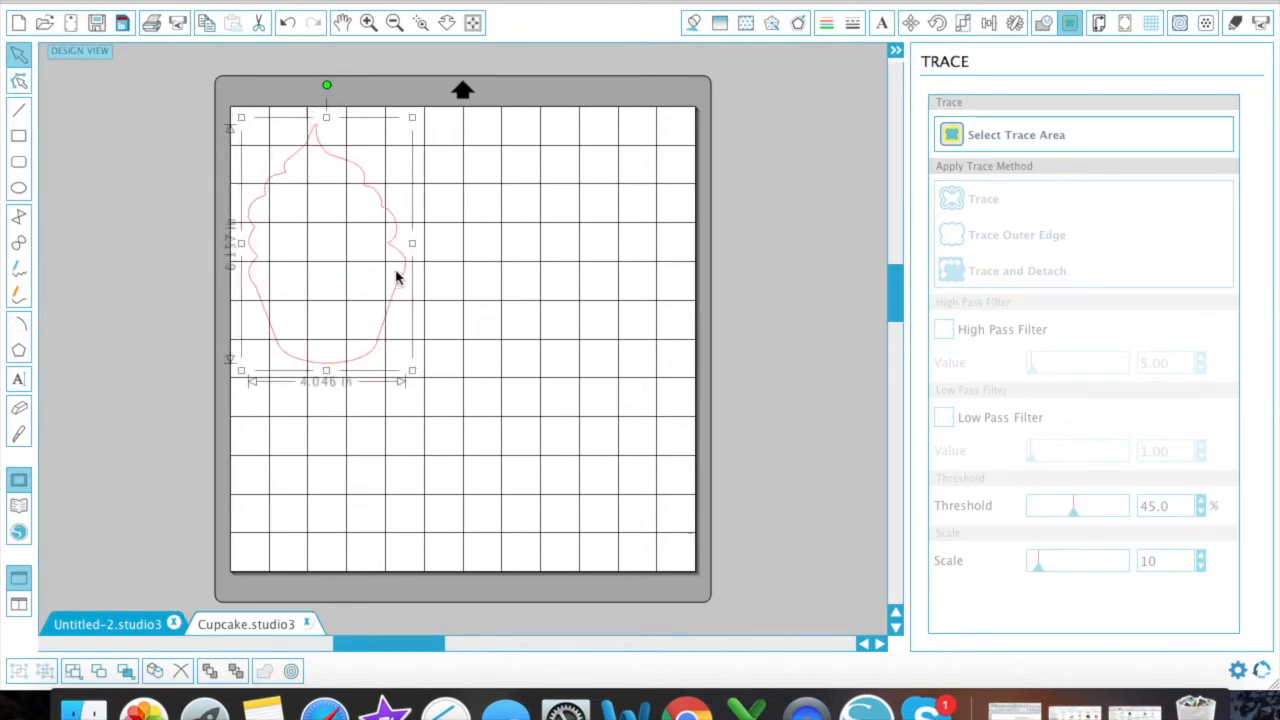
click(556, 338)
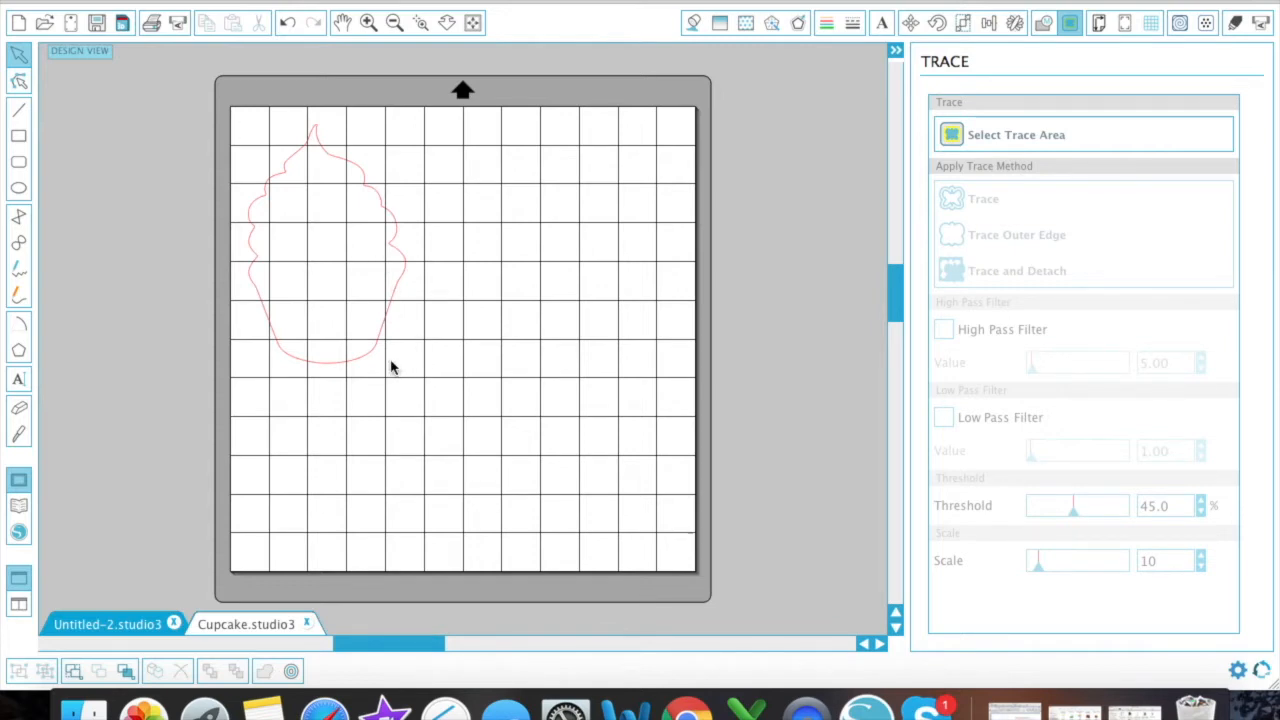
Enlarge the cupcake outline slightly to about 4.19 × 6.37 in.
click(340, 368)
drag(410, 370, 425, 377)
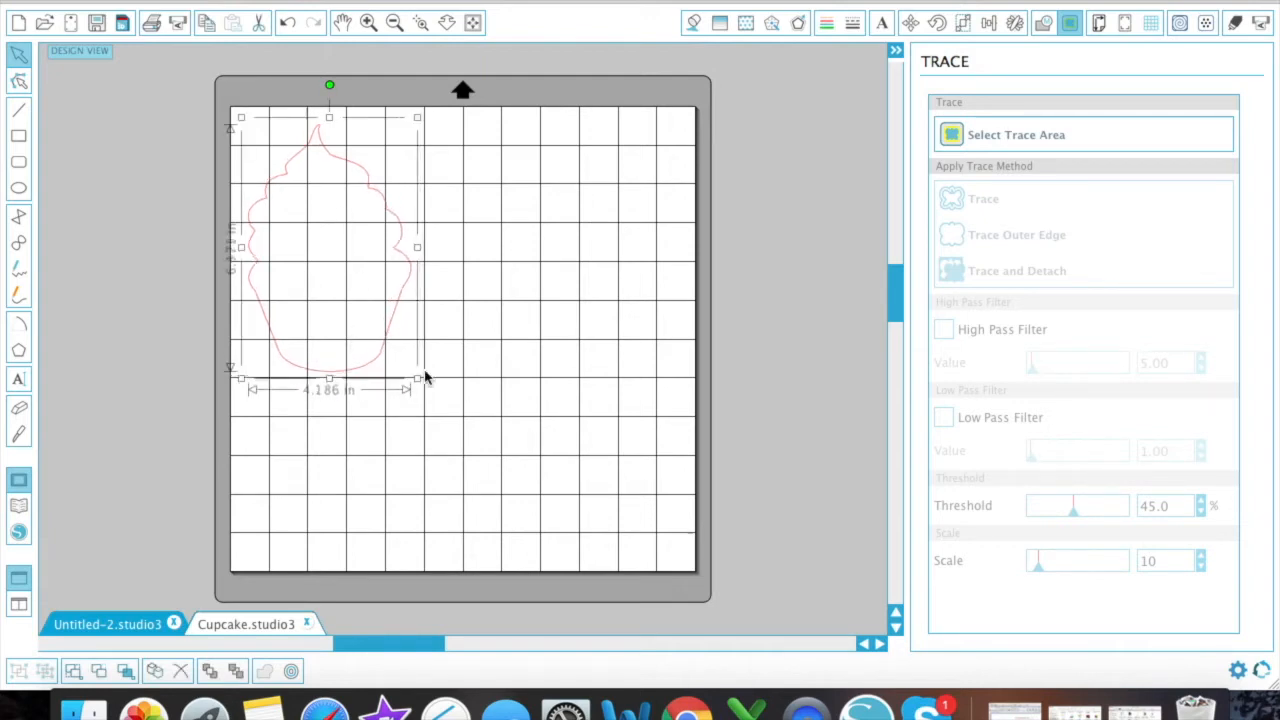
click(444, 422)
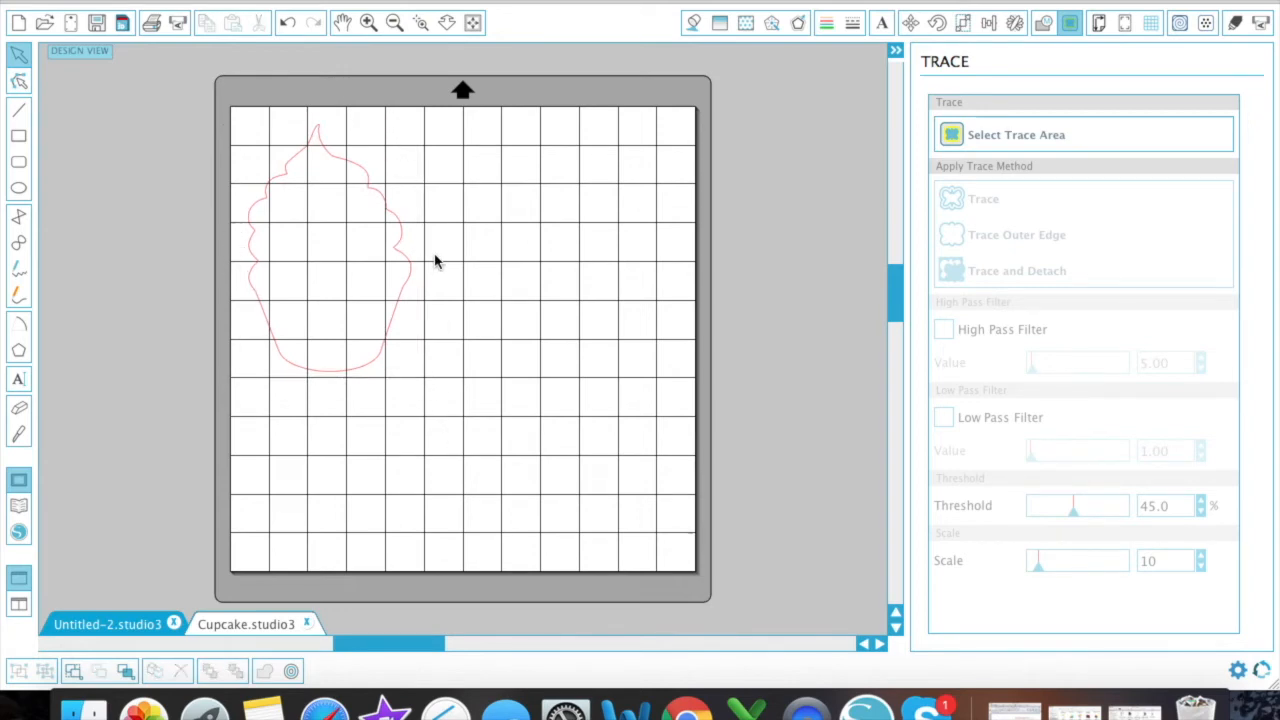
Bring up the cut settings for the cupcake outline and choose Textured Cardstock, Heavy – 80 lb, as the material.
click(1236, 28)
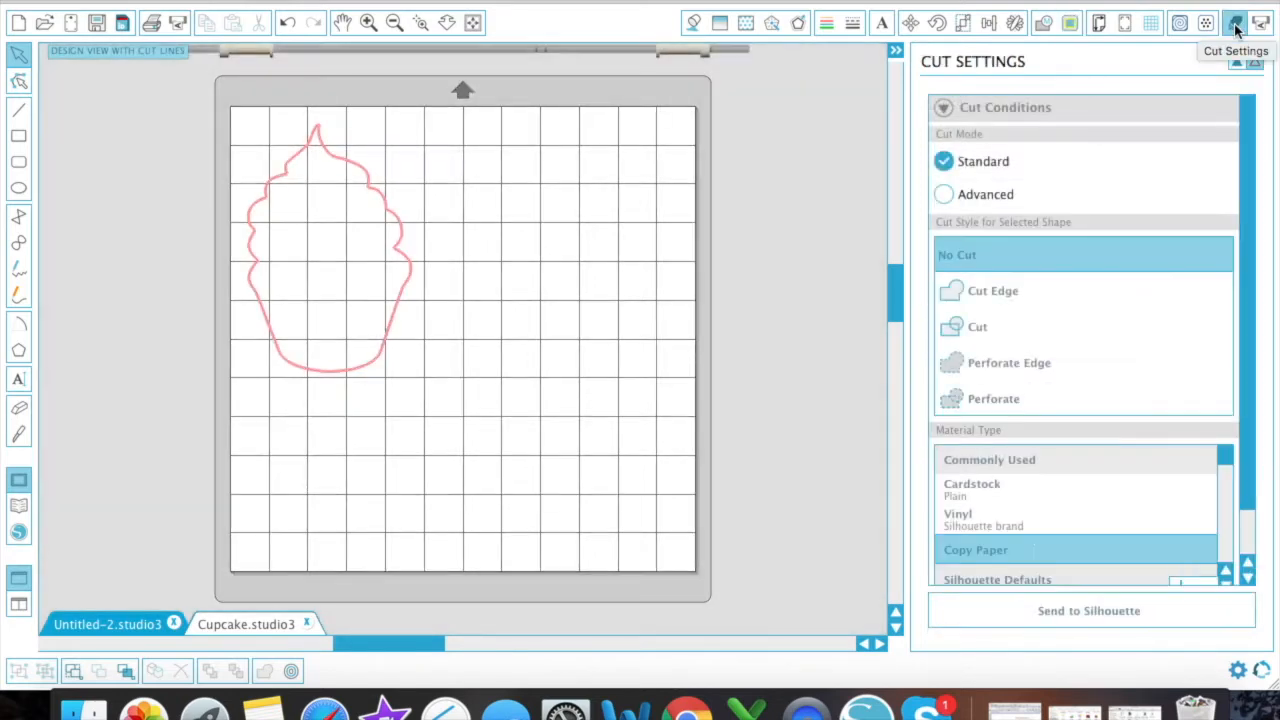
click(402, 241)
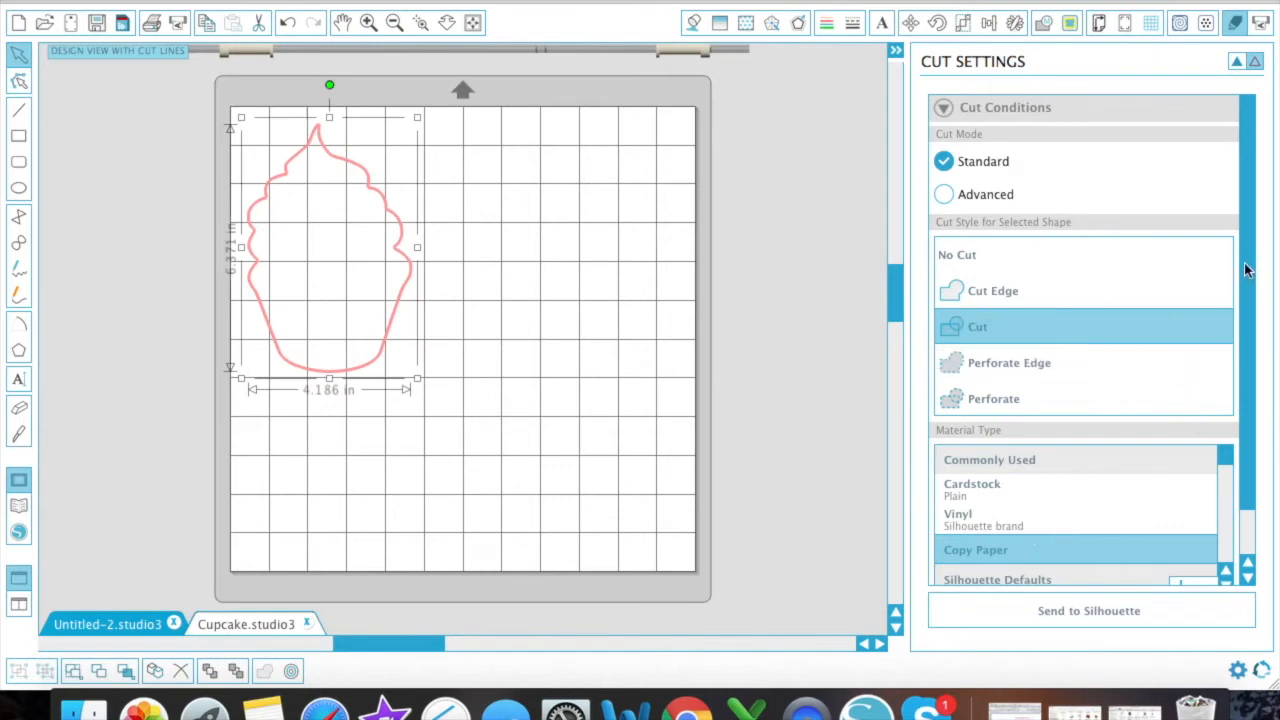
drag(1245, 260, 1248, 306)
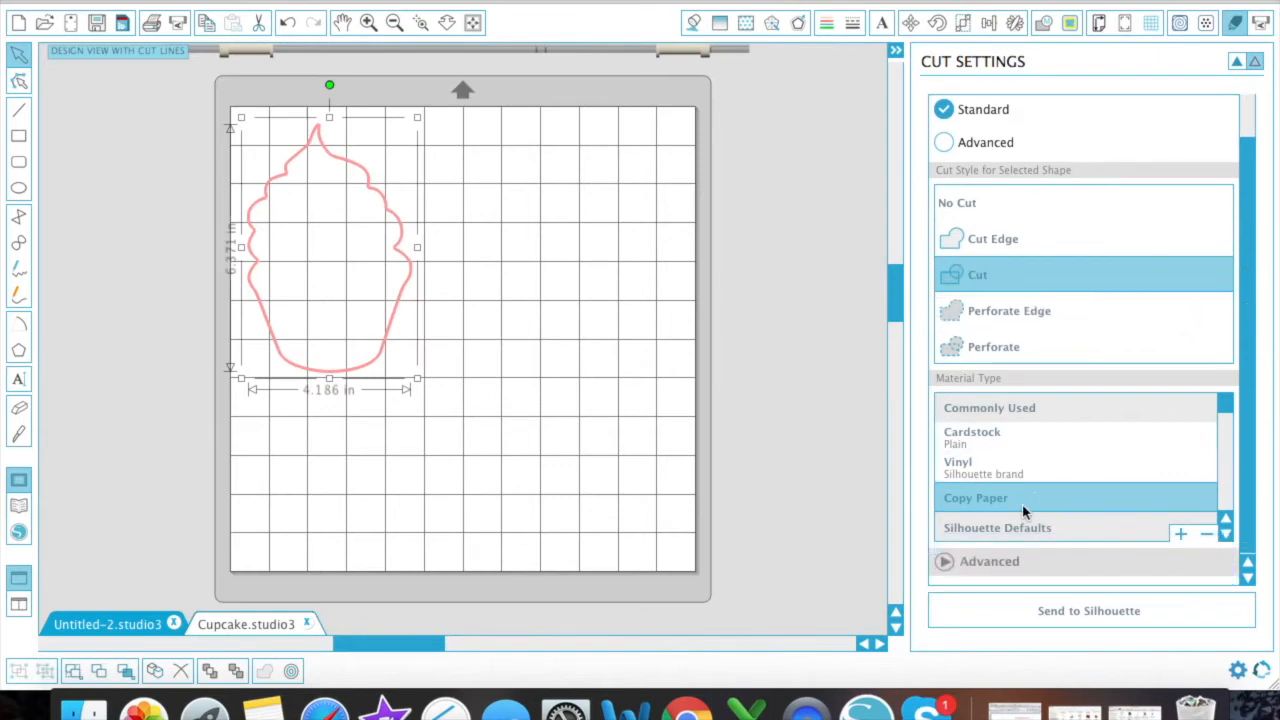
scroll(1024, 512, down, 2)
scroll(1024, 512, down, 1)
scroll(1006, 485, up, 4)
scroll(997, 486, down, 8)
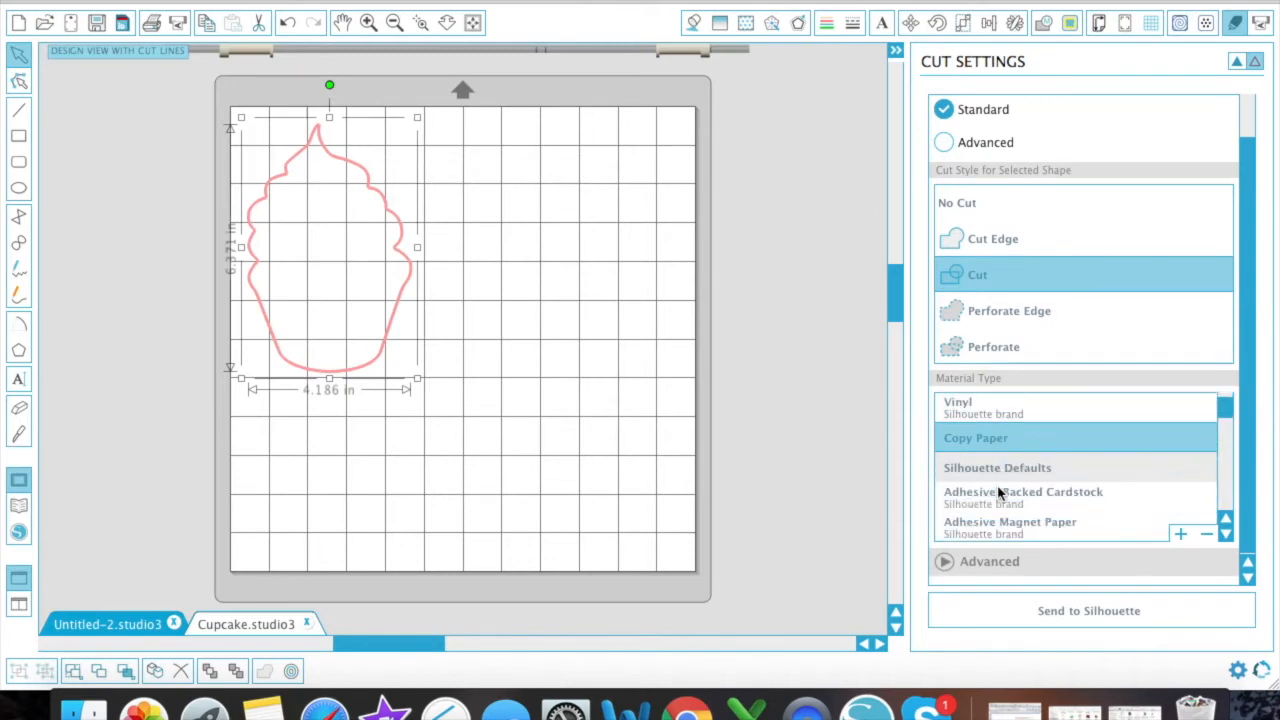
scroll(997, 490, down, 8)
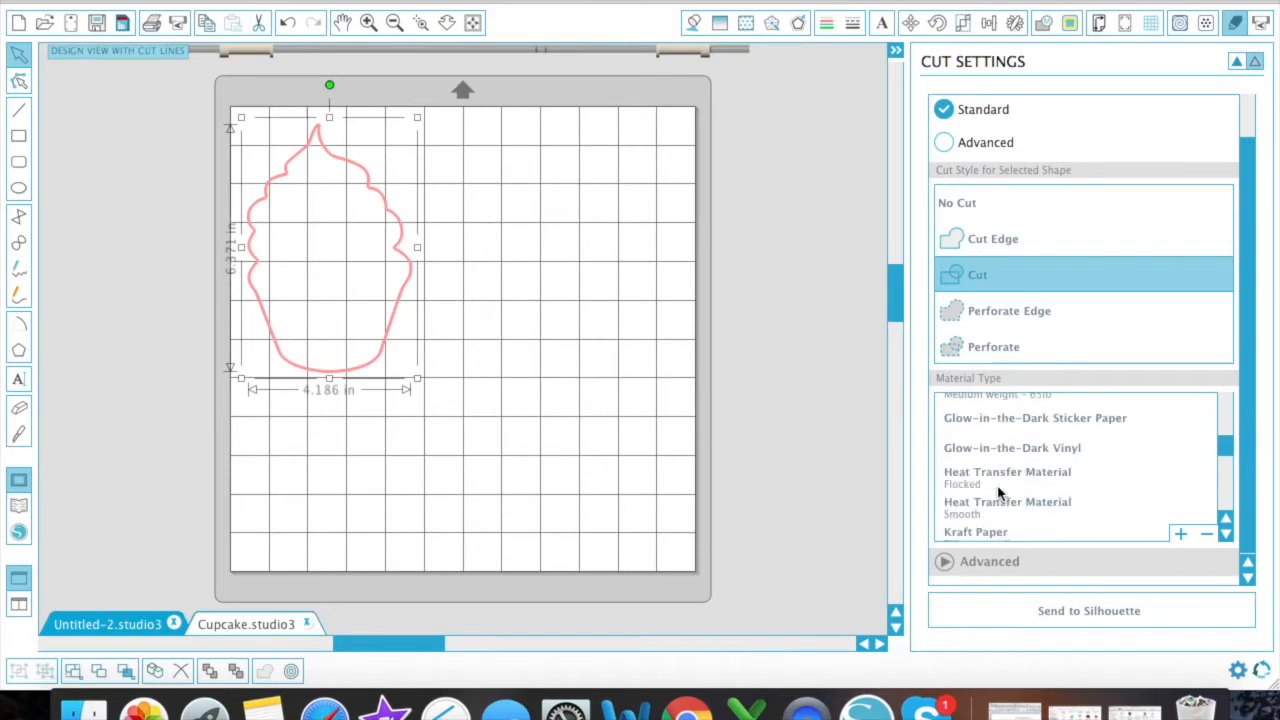
scroll(997, 490, down, 8)
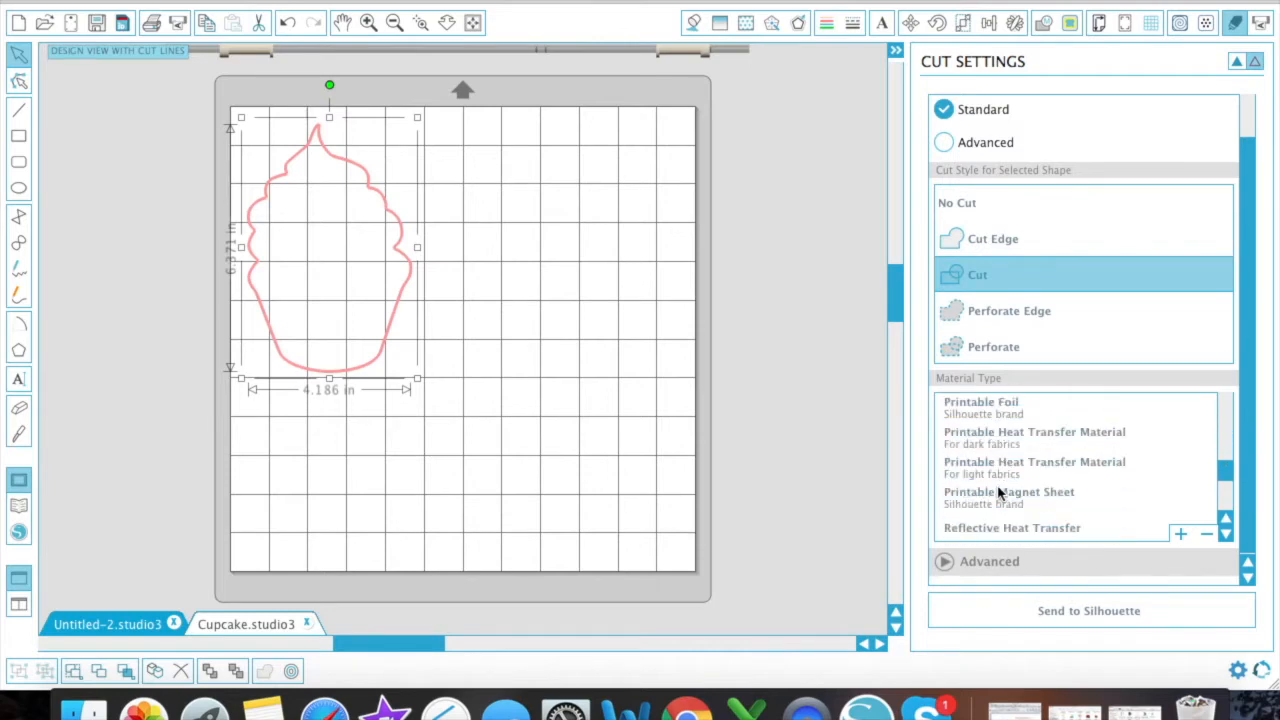
scroll(997, 492, down, 2)
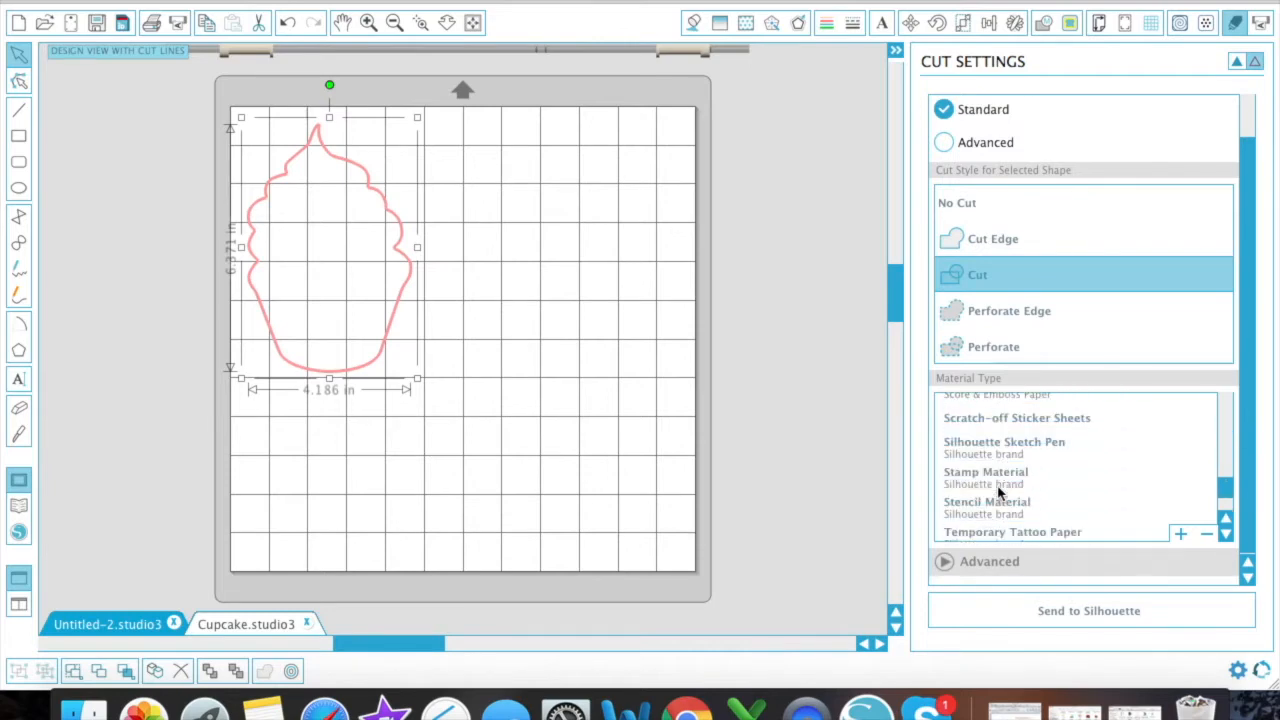
scroll(997, 492, down, 3)
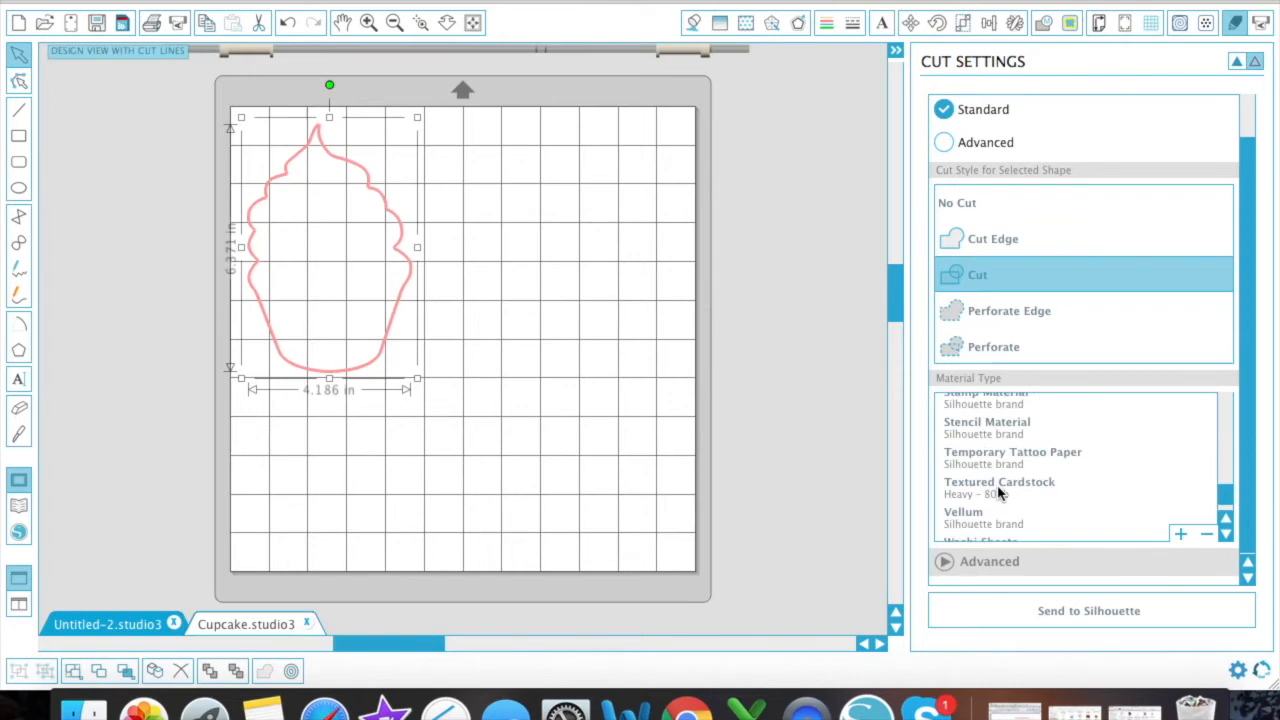
click(978, 490)
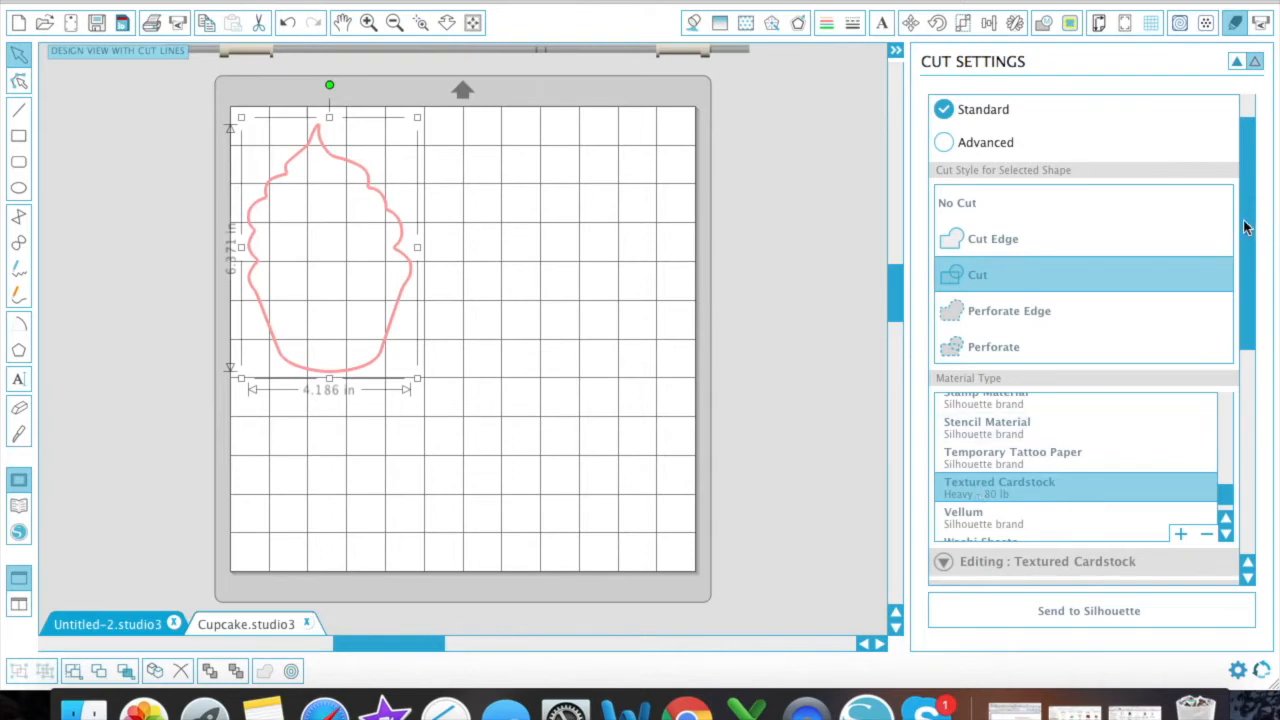
Set the ratchet blade depth for Textured Cardstock to 3 and back to 5.
drag(1245, 229, 1254, 300)
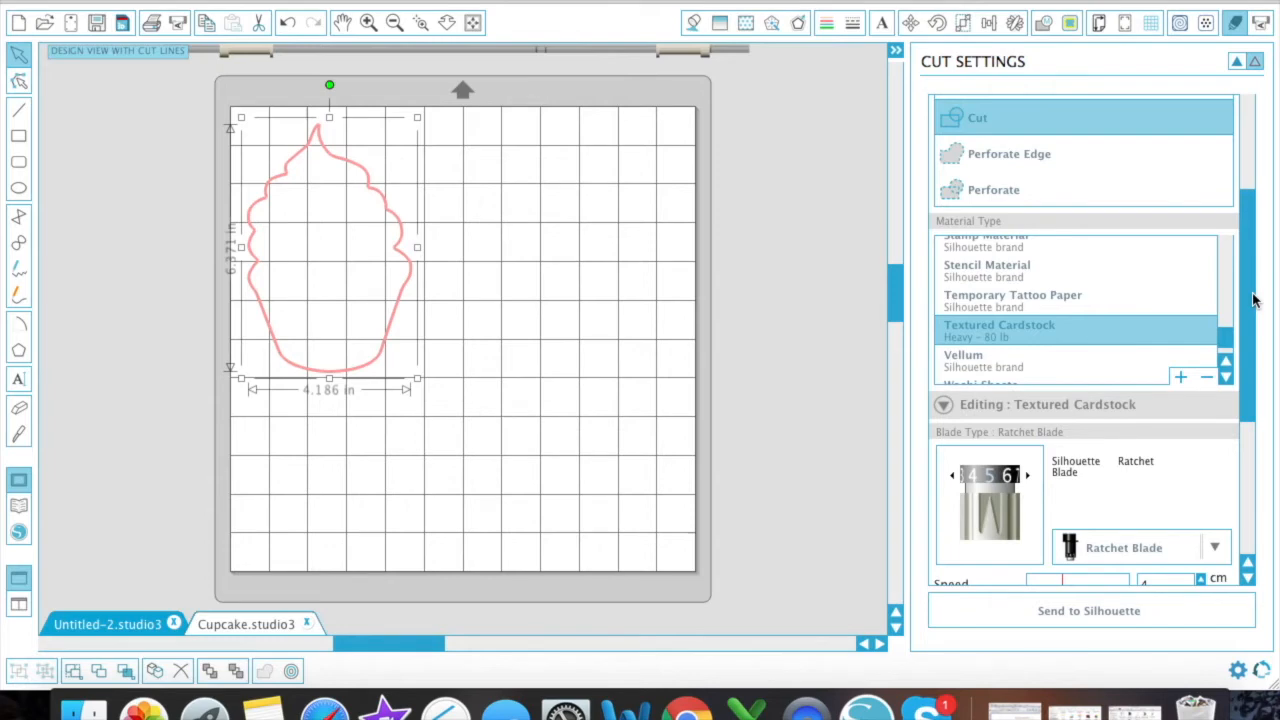
drag(1245, 346, 1260, 451)
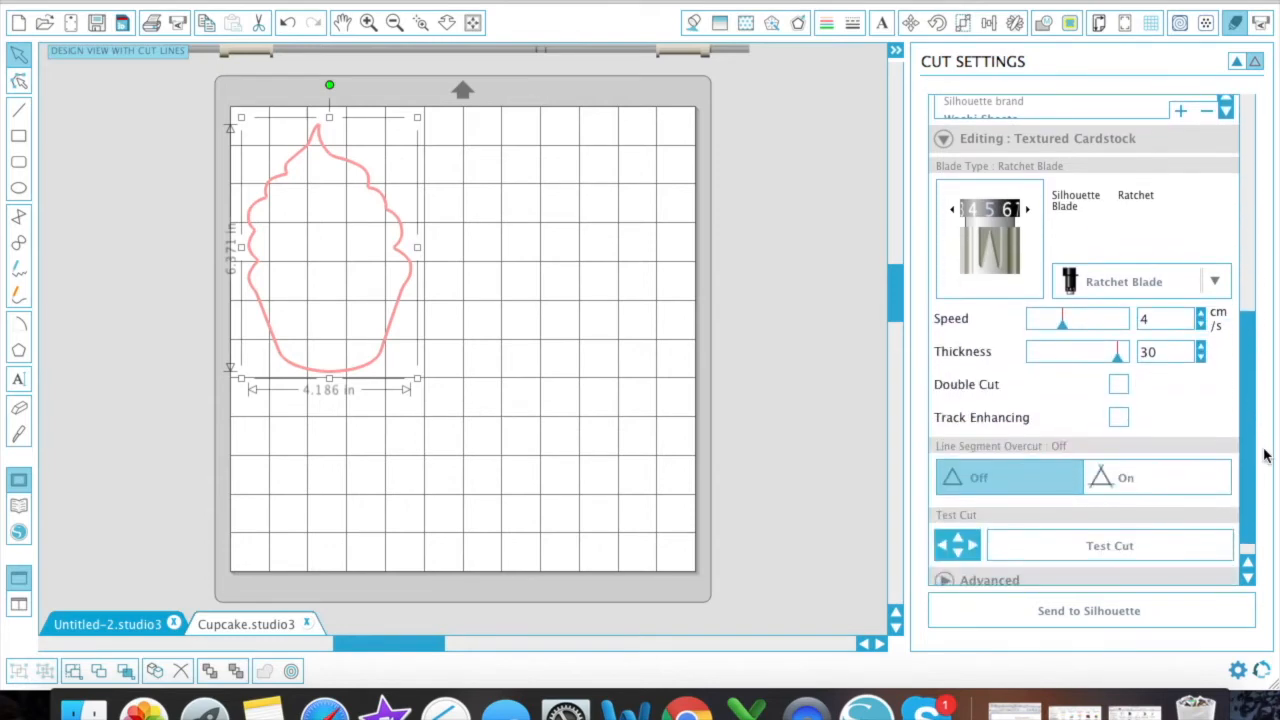
click(953, 211)
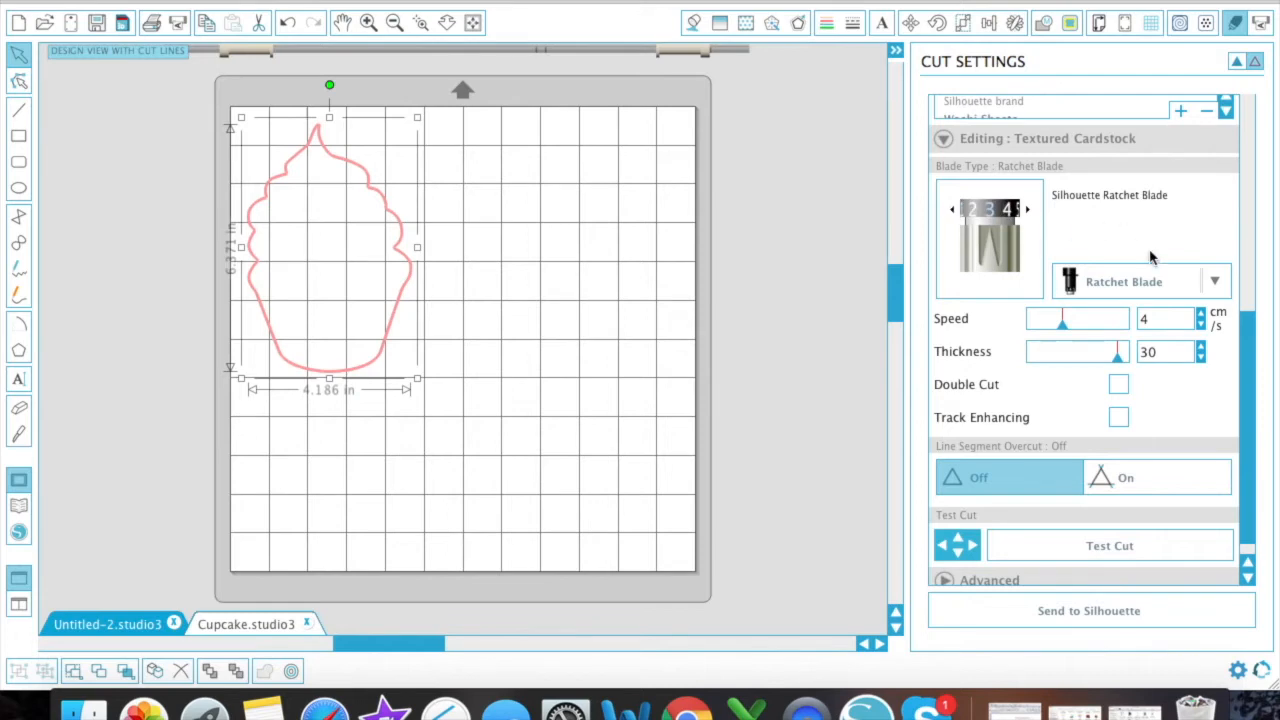
click(1026, 211)
click(1026, 212)
drag(1253, 366, 1260, 417)
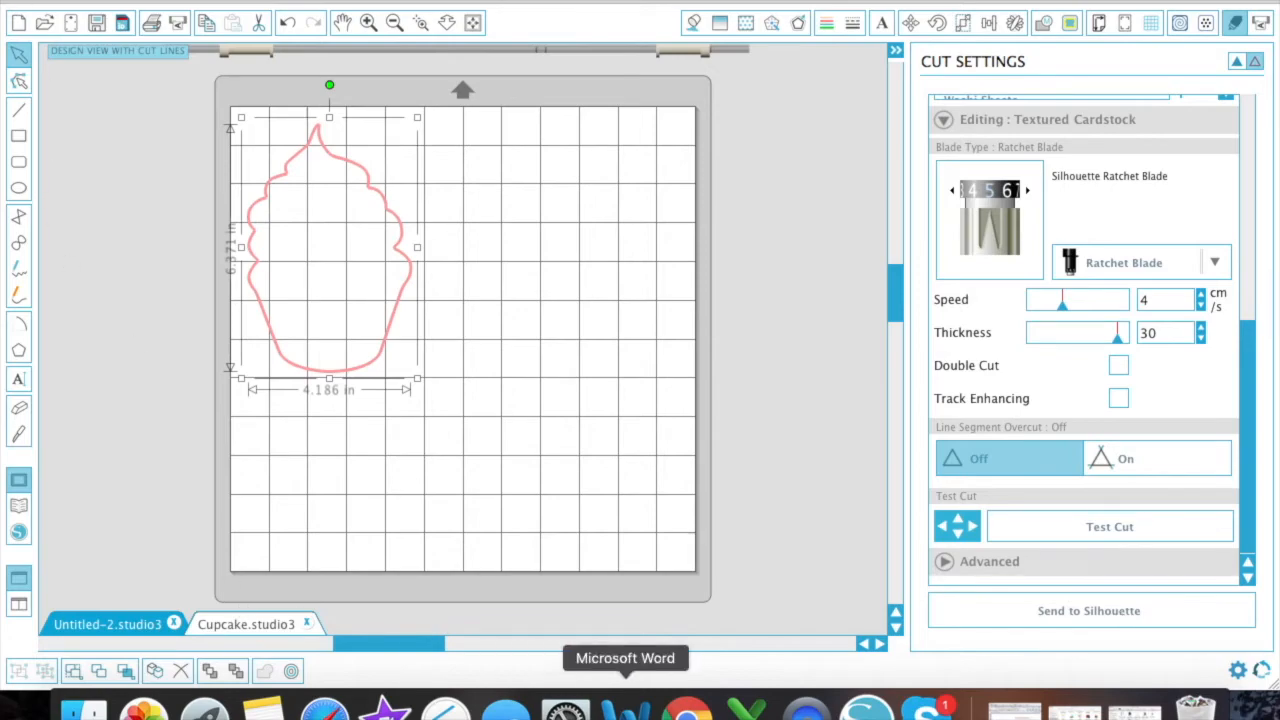
Minimize the design program's window.
click(36, 2)
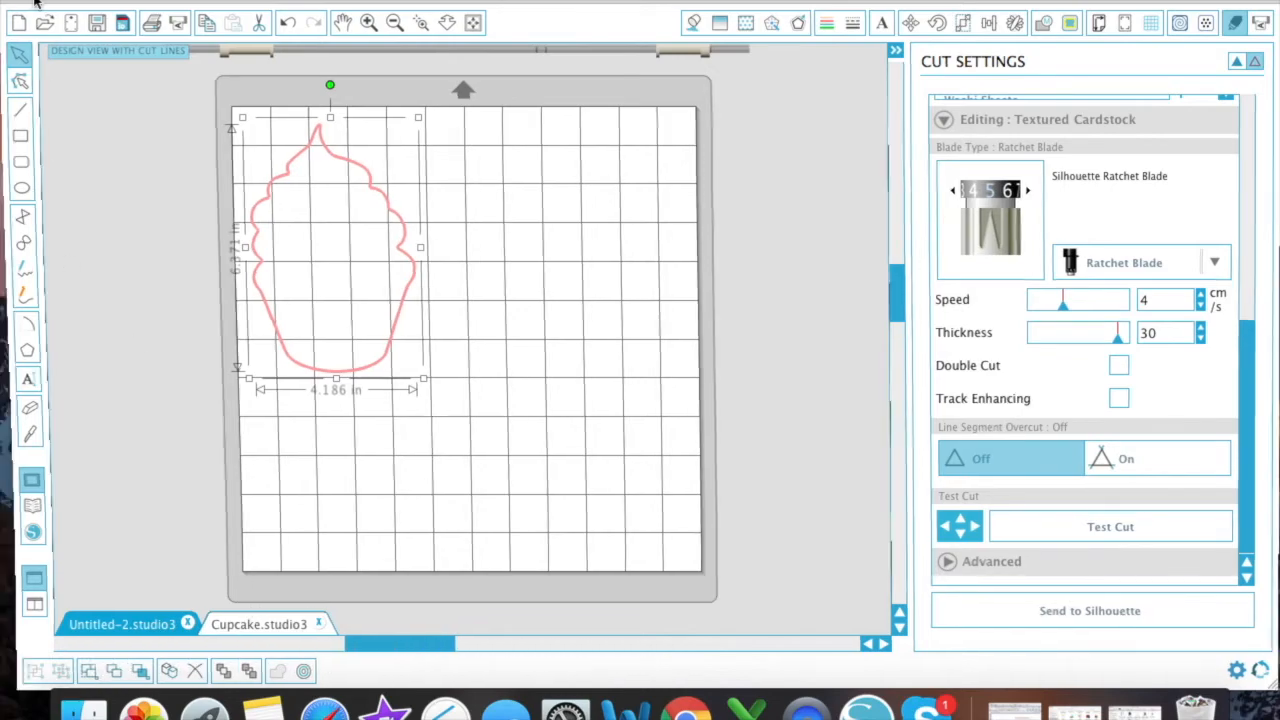